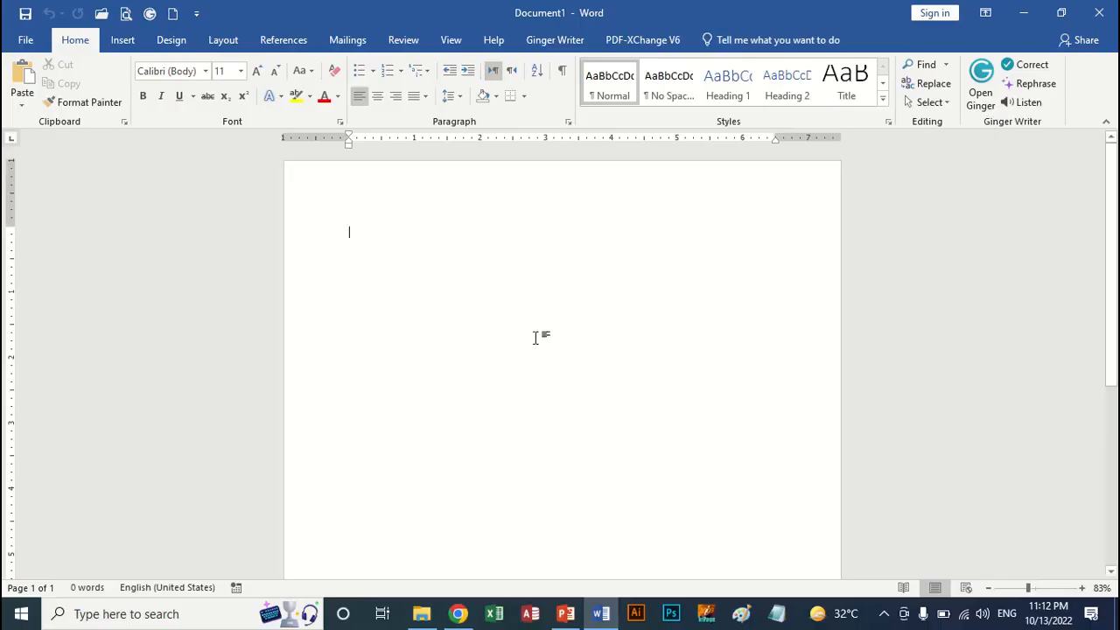
- Open the recent document Practice_Letter_MM and look through the whole letter
{"action": "left_click", "coordinate": [102, 13]}
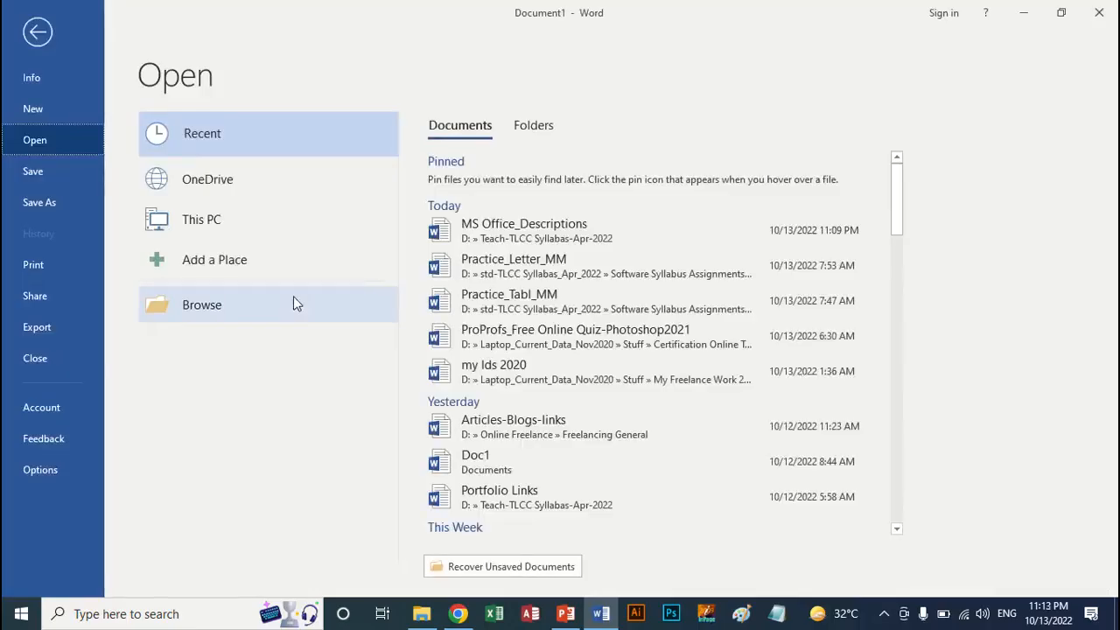
{"action": "left_click", "coordinate": [504, 276]}
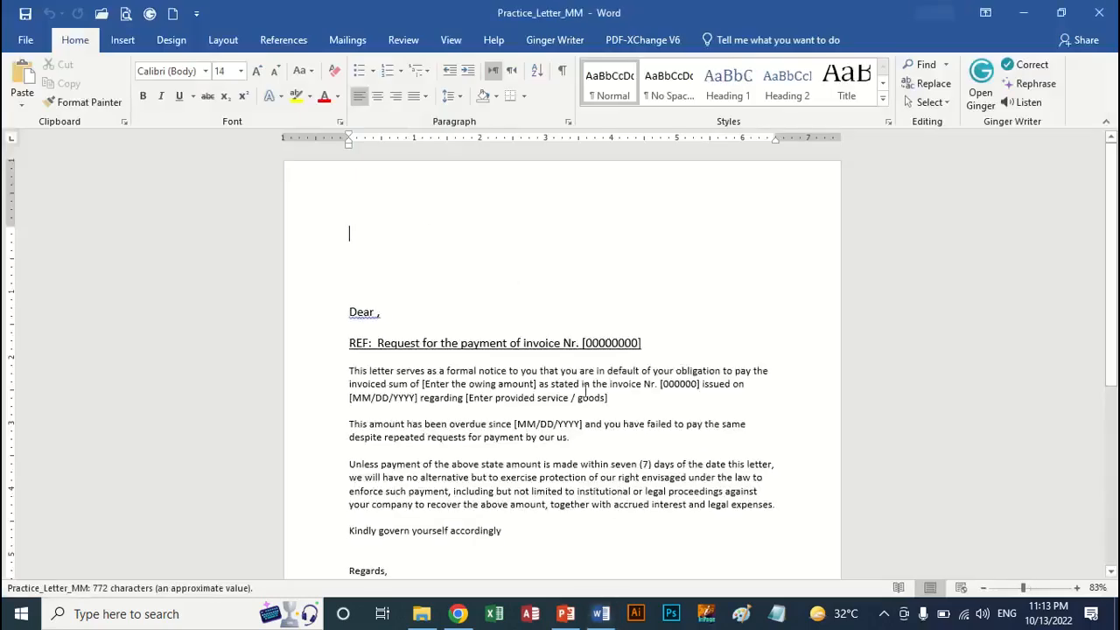
{"action": "scroll", "coordinate": [587, 393], "scroll_direction": "down", "scroll_amount": 4}
{"action": "scroll", "coordinate": [587, 393], "scroll_direction": "up", "scroll_amount": 3}
{"action": "scroll", "coordinate": [588, 394], "scroll_direction": "down", "scroll_amount": 4}
{"action": "scroll", "coordinate": [587, 393], "scroll_direction": "down", "scroll_amount": 2}
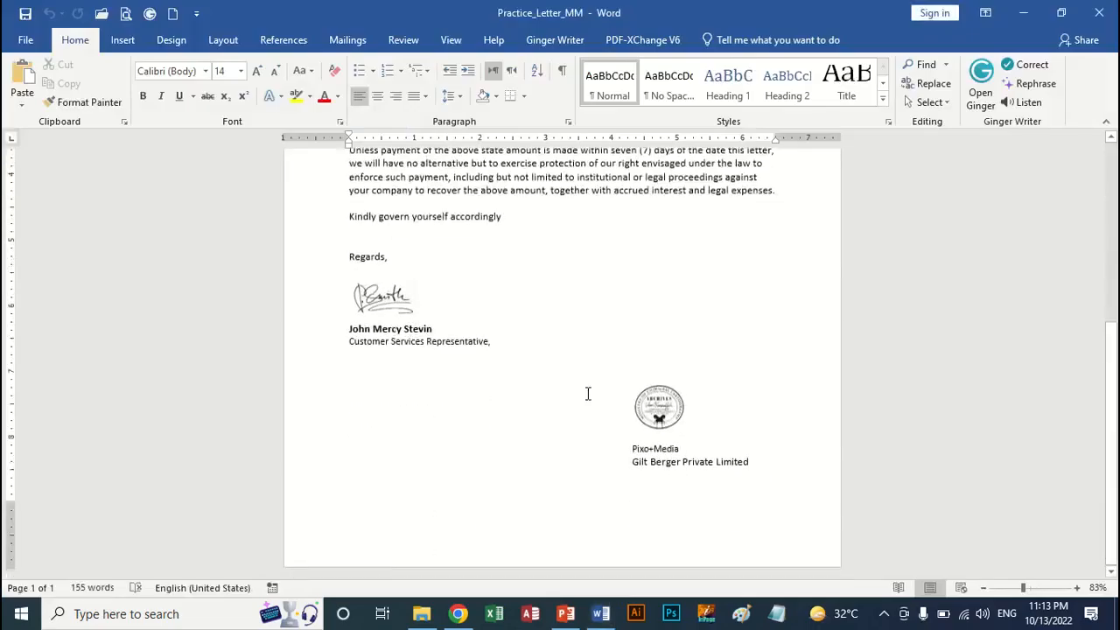
{"action": "scroll", "coordinate": [587, 392], "scroll_direction": "up", "scroll_amount": 3}
{"action": "scroll", "coordinate": [587, 393], "scroll_direction": "up", "scroll_amount": 3}
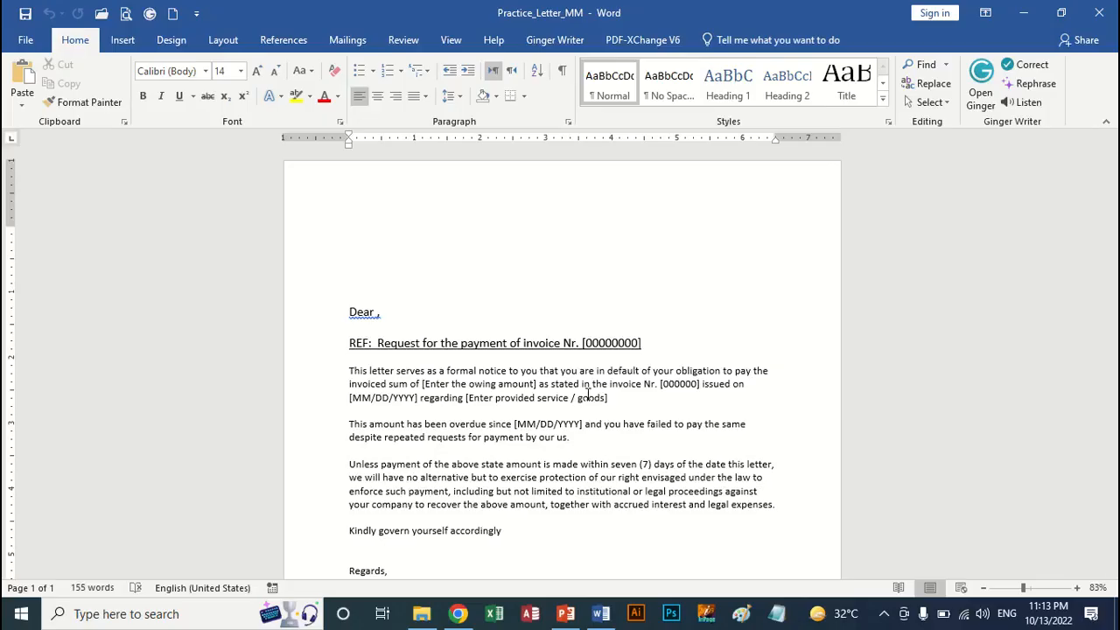
- Start a mail merge of the Letters type for the open document
{"action": "left_click", "coordinate": [346, 40]}
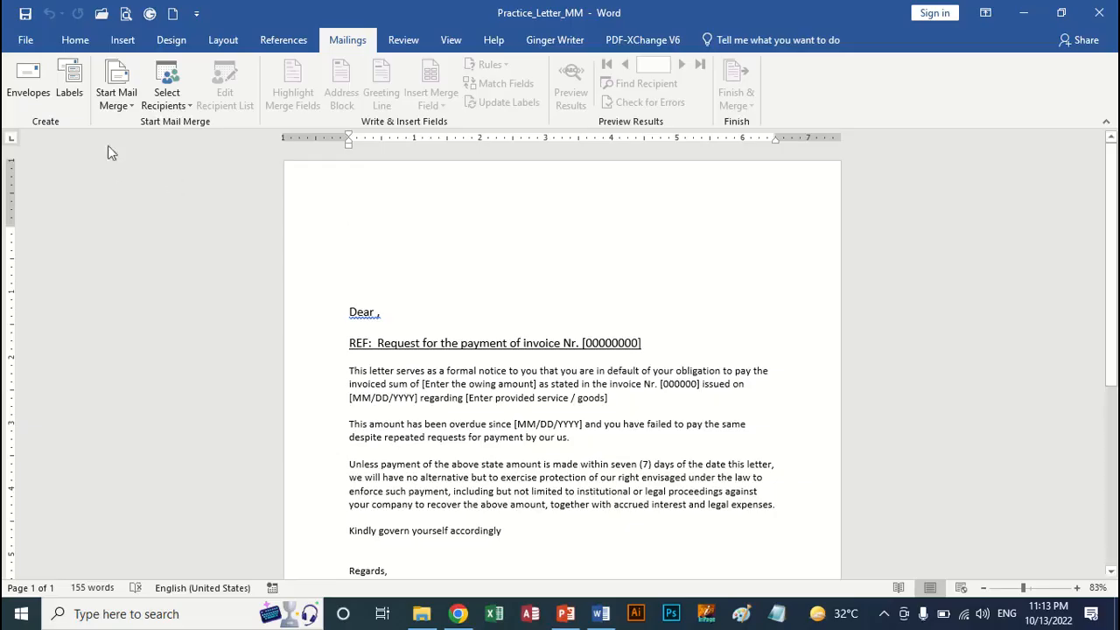
{"action": "left_click", "coordinate": [125, 105]}
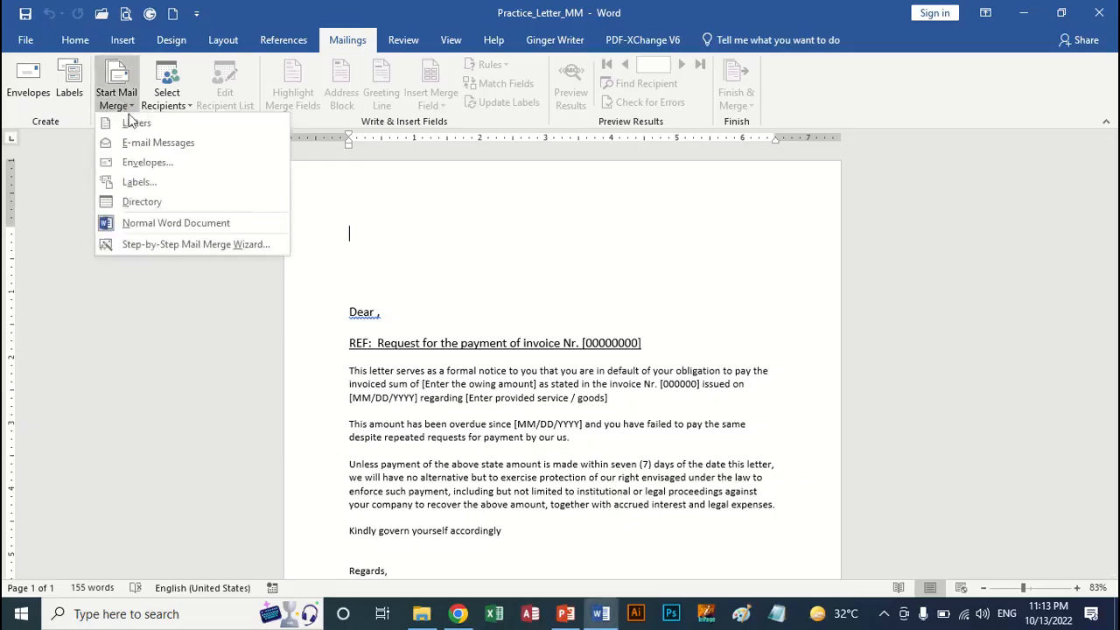
{"action": "left_click", "coordinate": [130, 123]}
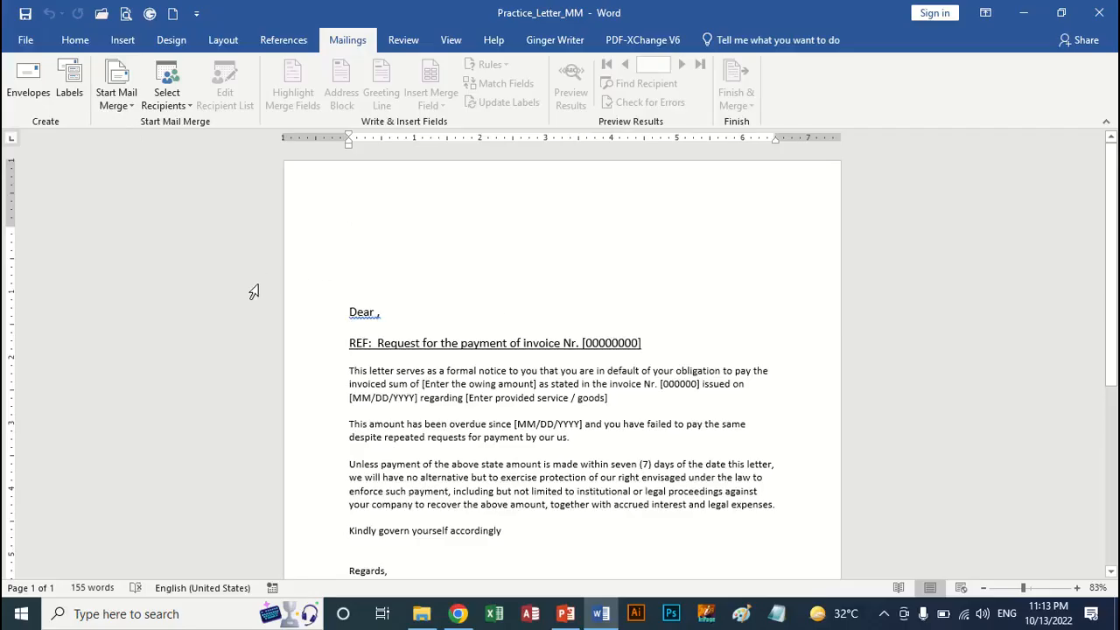
- Use the existing list Practice_Tabl_MM from the 13-Mail Merge folder as the recipient data source
{"action": "left_click", "coordinate": [186, 105]}
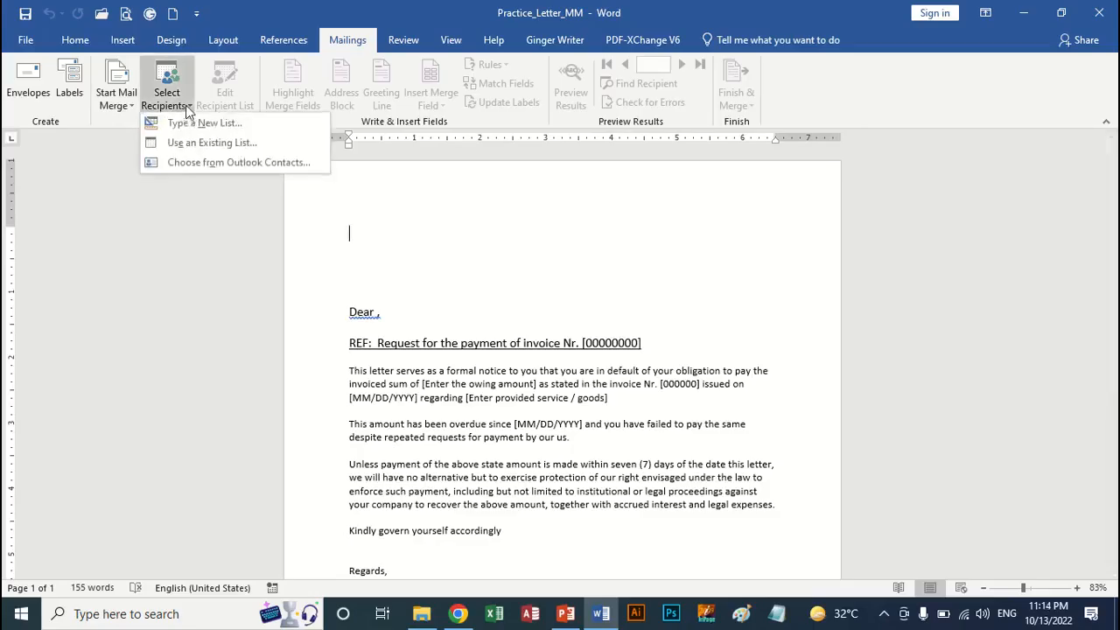
{"action": "left_click", "coordinate": [188, 144]}
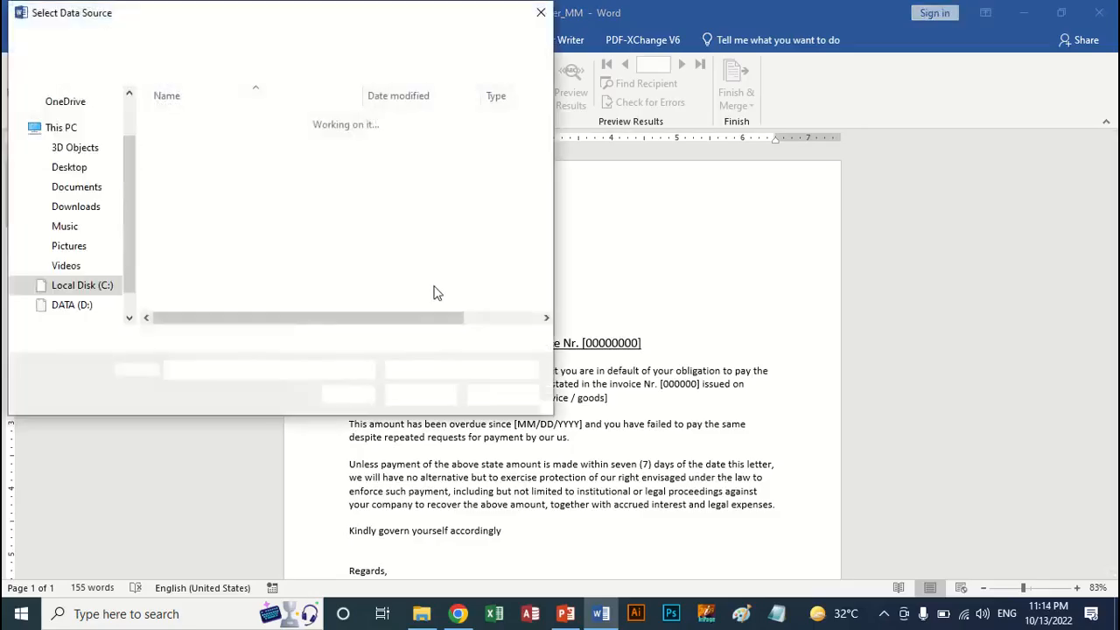
{"action": "left_click", "coordinate": [74, 190]}
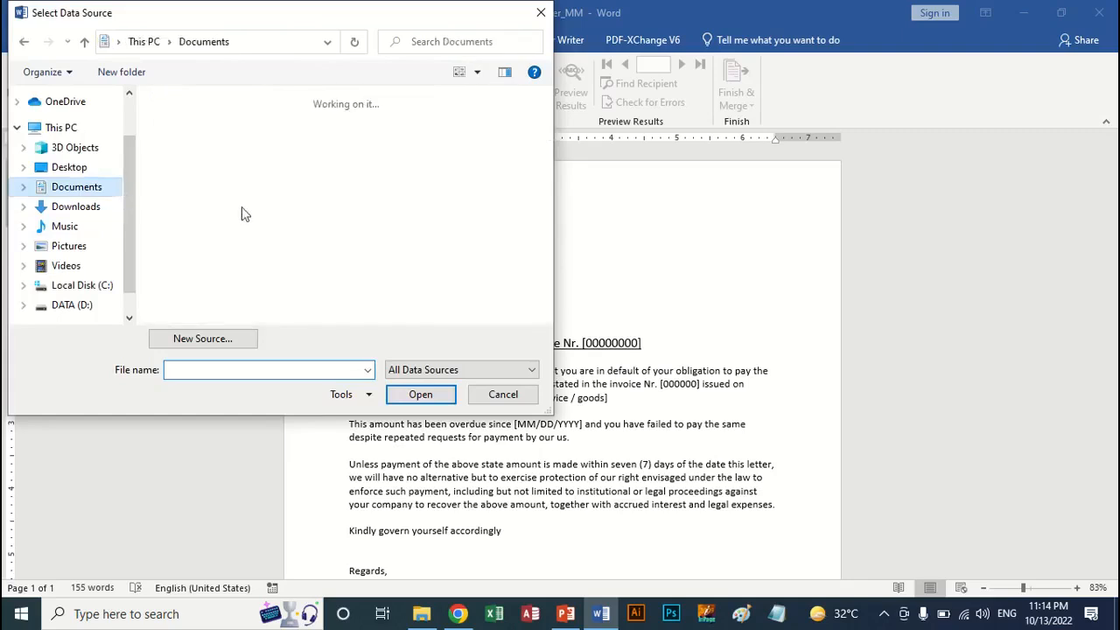
{"action": "double_click", "coordinate": [445, 150]}
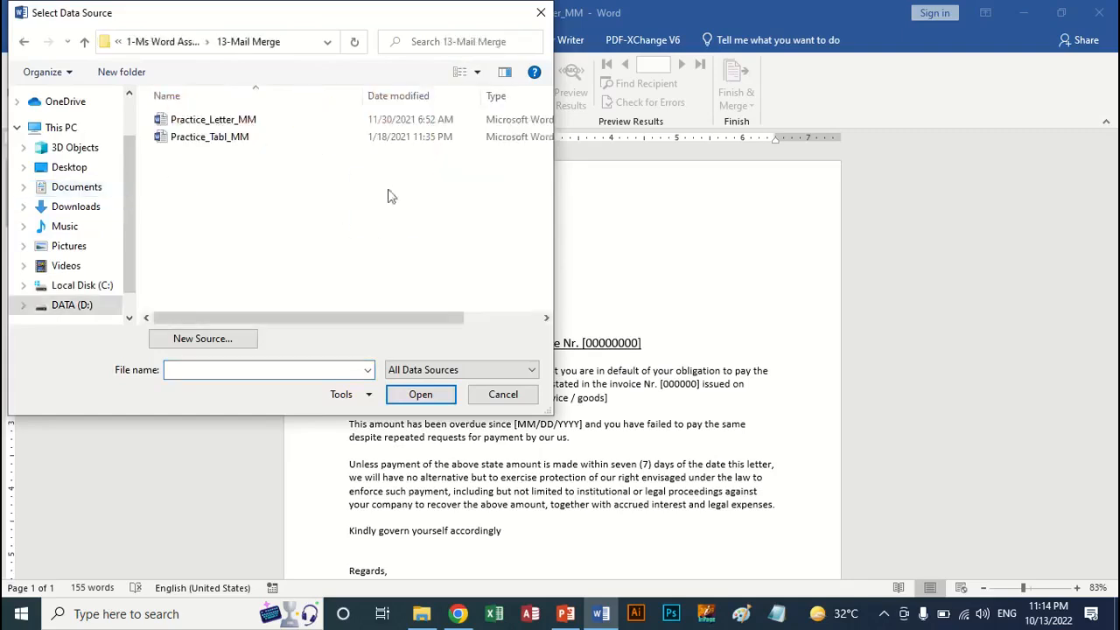
{"action": "left_click", "coordinate": [197, 142]}
{"action": "left_click", "coordinate": [410, 391]}
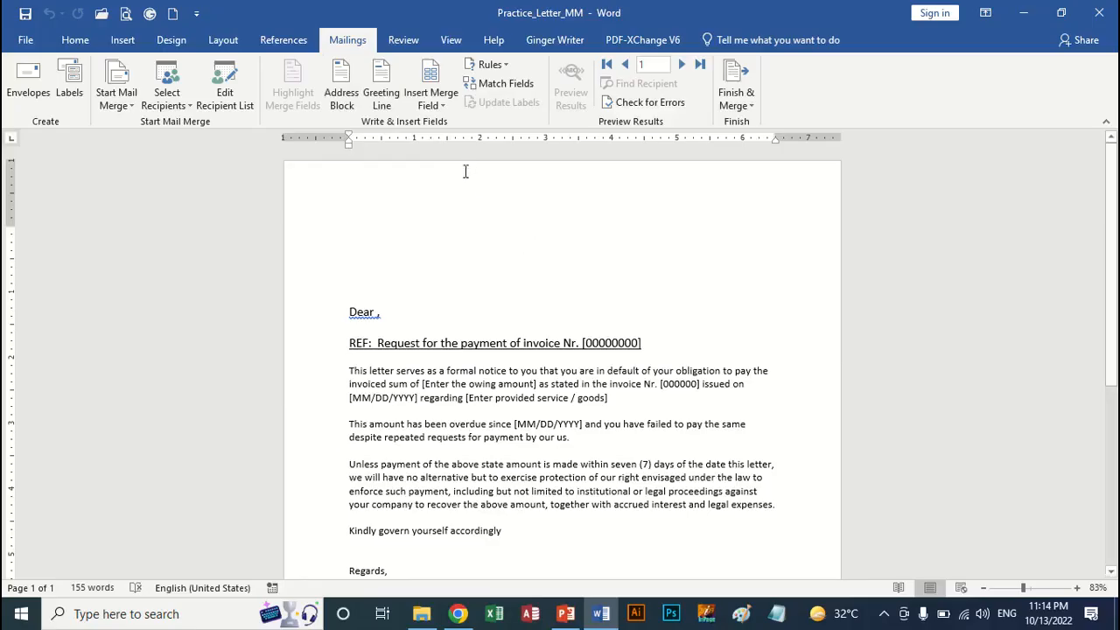
- Insert the Date_of_Joining merge field on the letter's empty first line and right-align it
{"action": "left_click", "coordinate": [440, 103]}
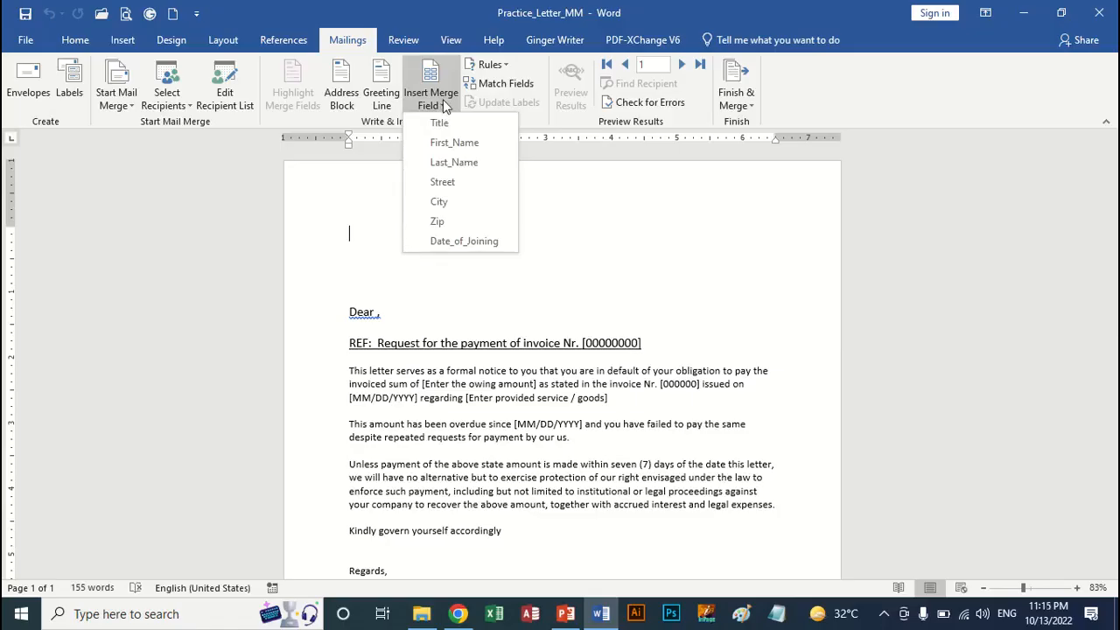
{"action": "left_click", "coordinate": [470, 239]}
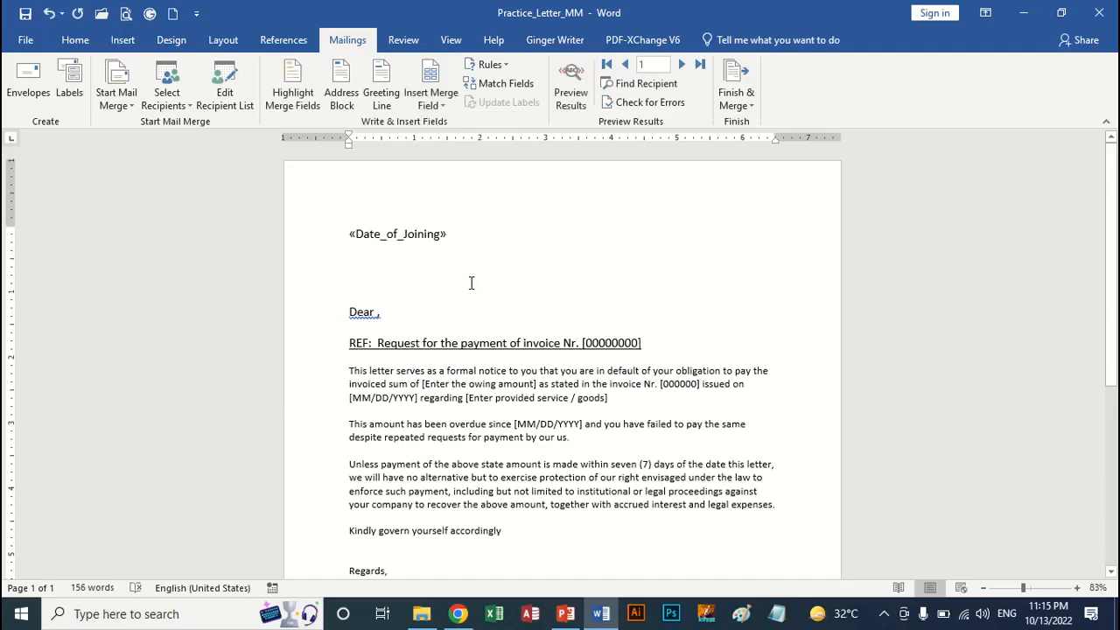
{"action": "key", "text": "ctrl+r"}
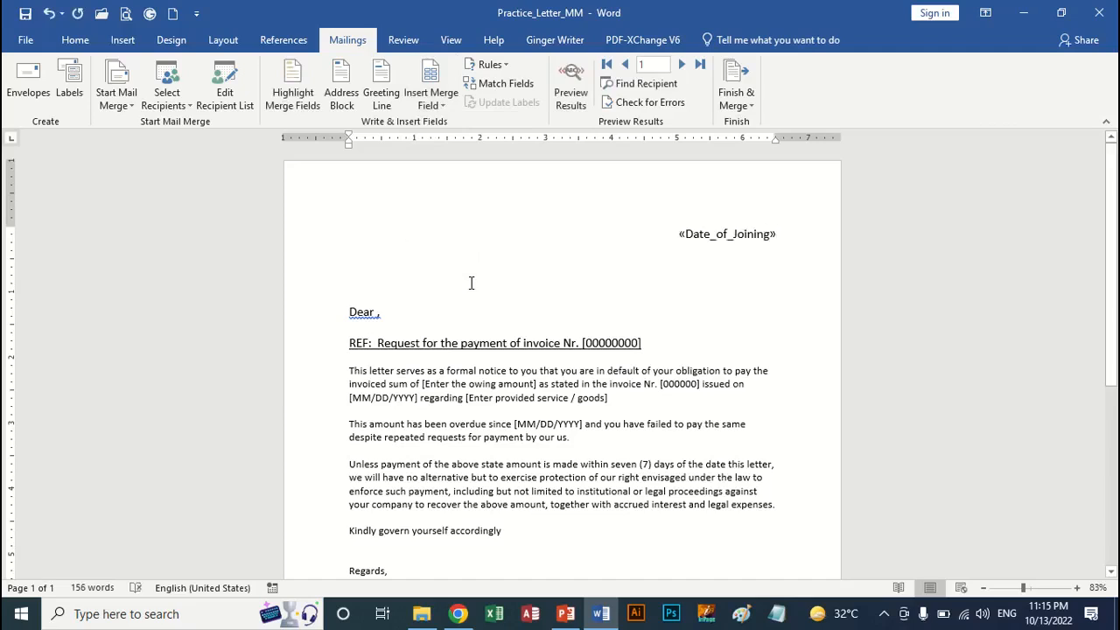
- Insert the Title, First_Name and Last_Name merge fields between "Dear" and the comma in the salutation
{"action": "left_click", "coordinate": [379, 312]}
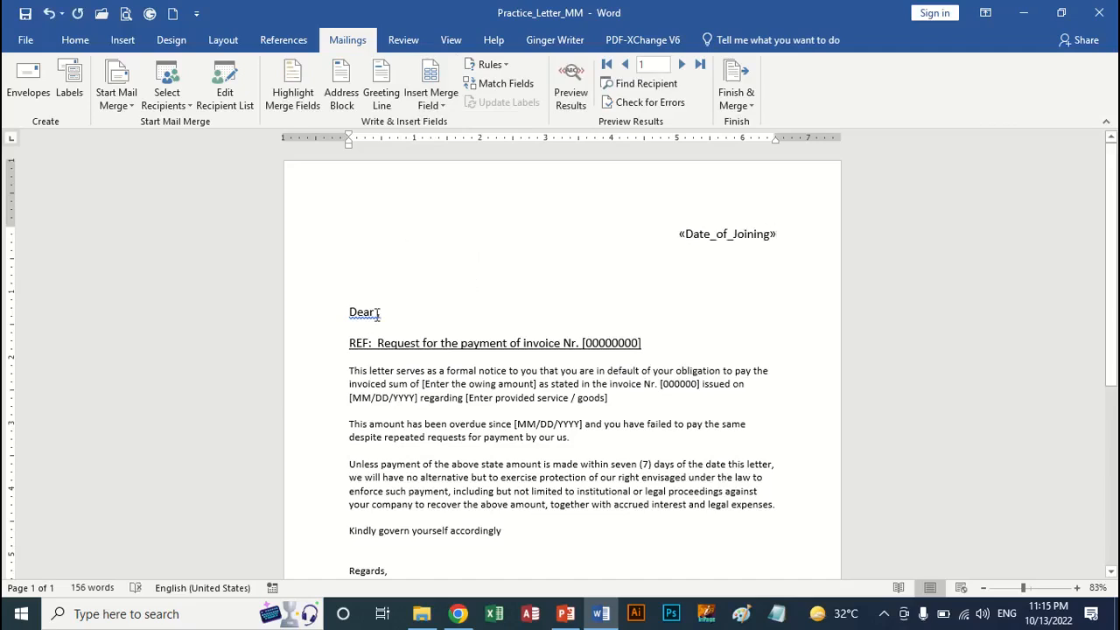
{"action": "left_click", "coordinate": [443, 105]}
{"action": "left_click", "coordinate": [440, 120]}
{"action": "left_click", "coordinate": [442, 99]}
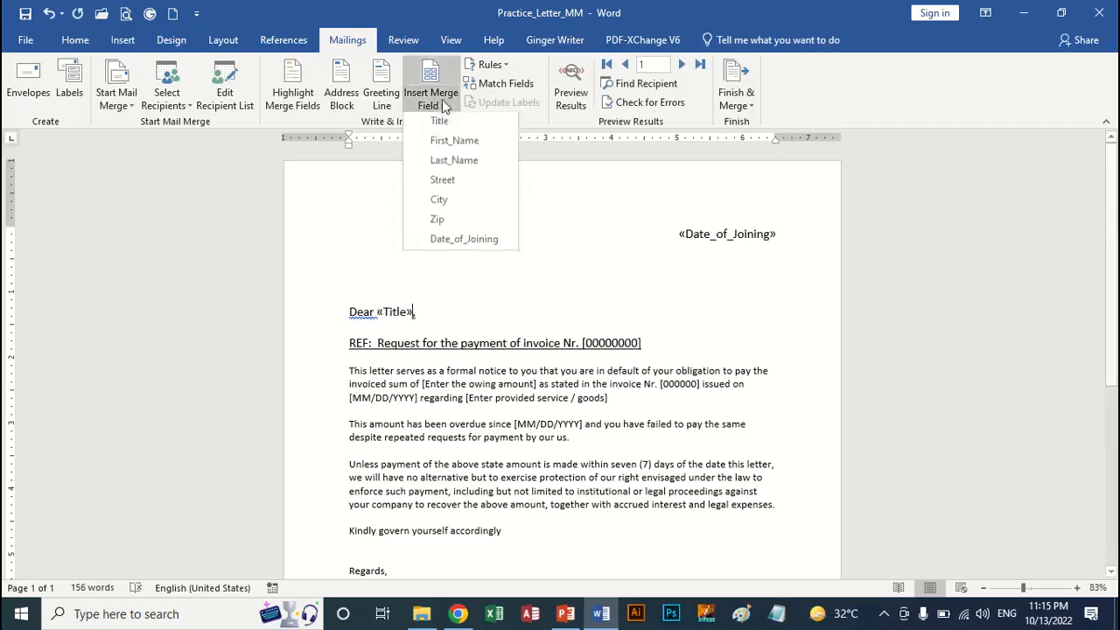
{"action": "left_click", "coordinate": [454, 143]}
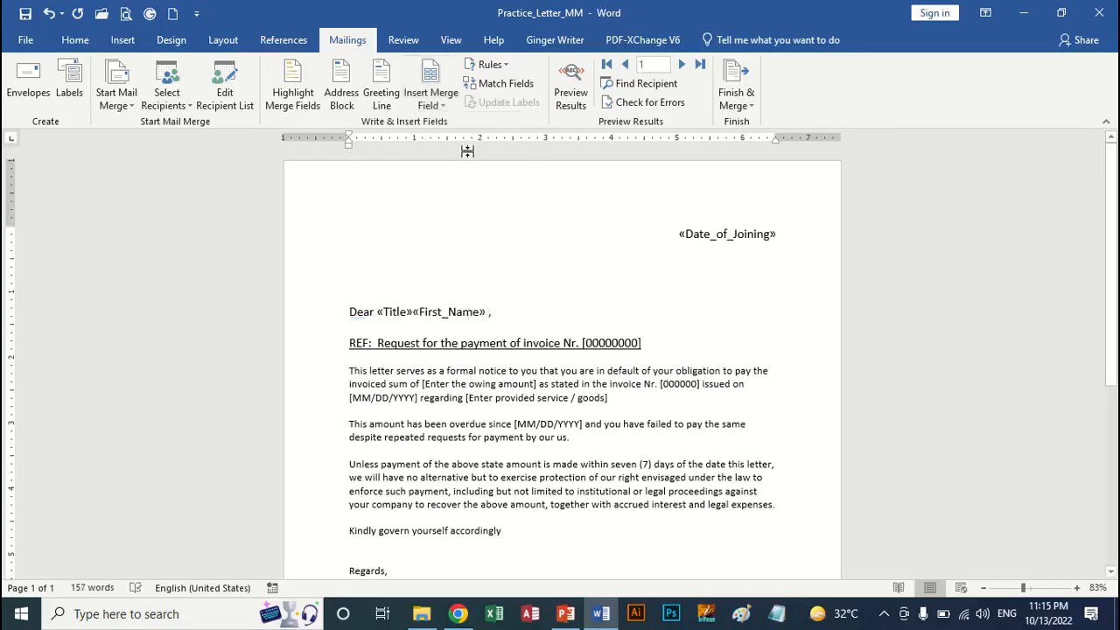
{"action": "left_click", "coordinate": [441, 104]}
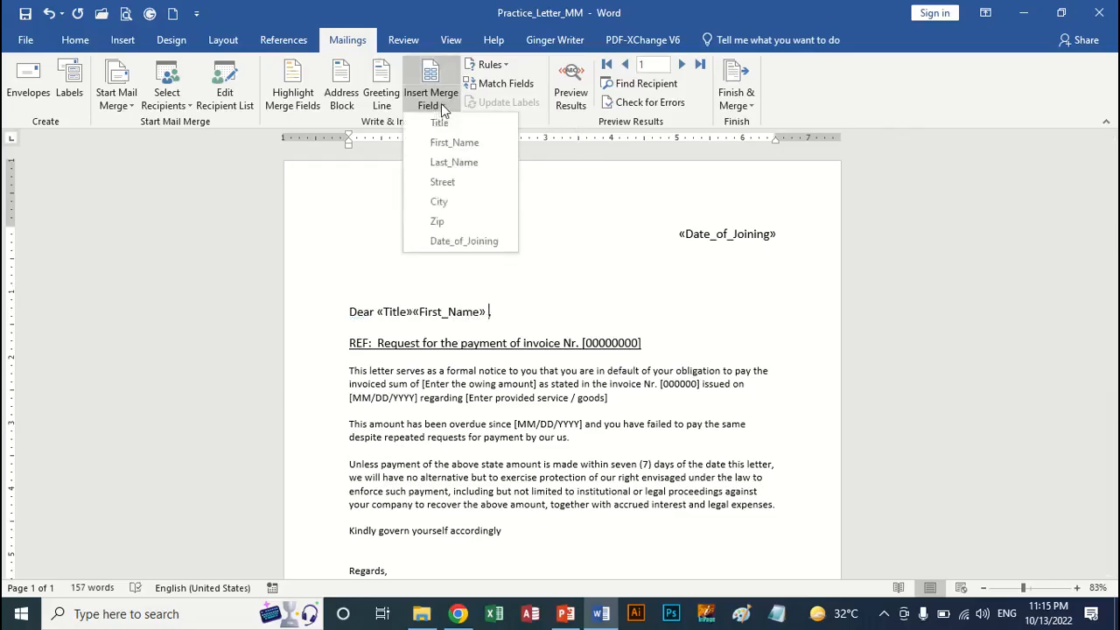
{"action": "left_click", "coordinate": [455, 161]}
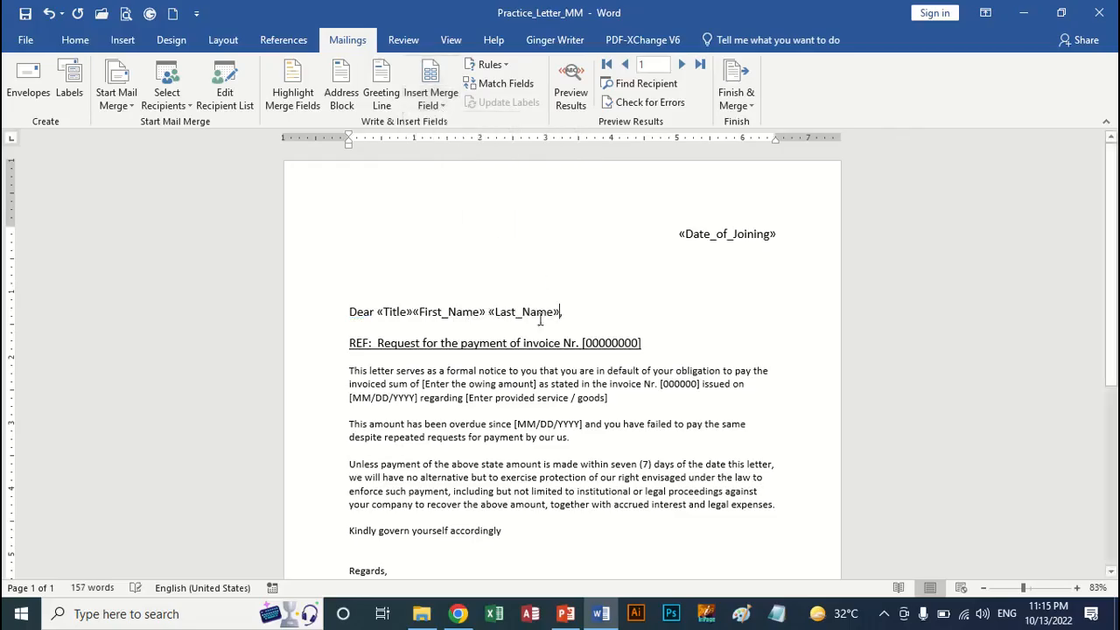
- Insert the Street, City and Zip merge fields on separate lines between the date and the salutation
{"action": "left_click", "coordinate": [357, 261]}
{"action": "left_click", "coordinate": [443, 105]}
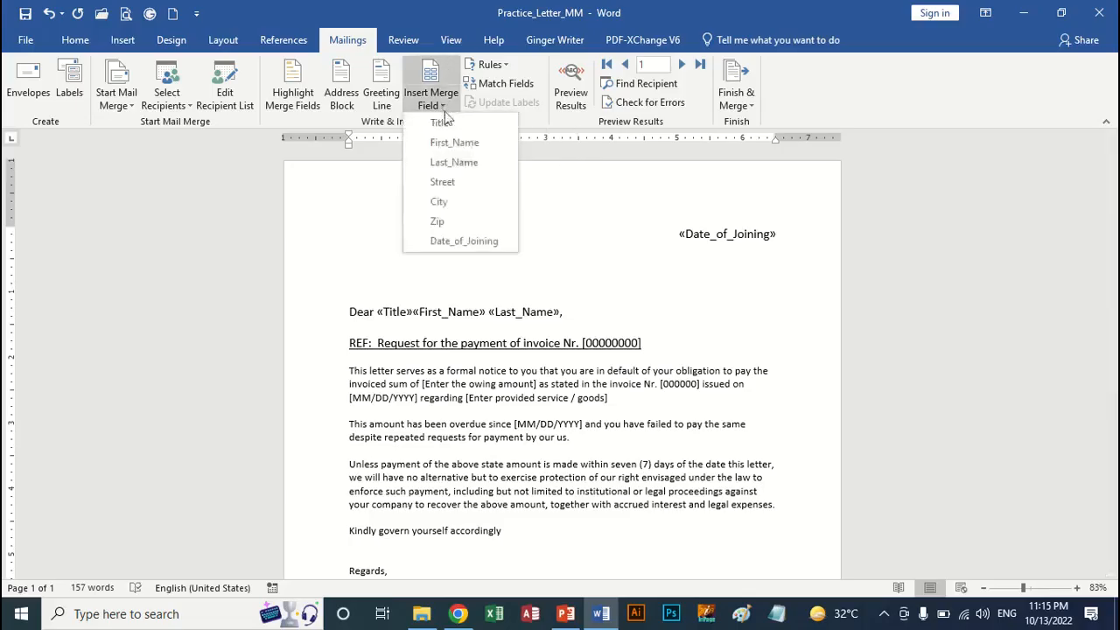
{"action": "left_click", "coordinate": [461, 182]}
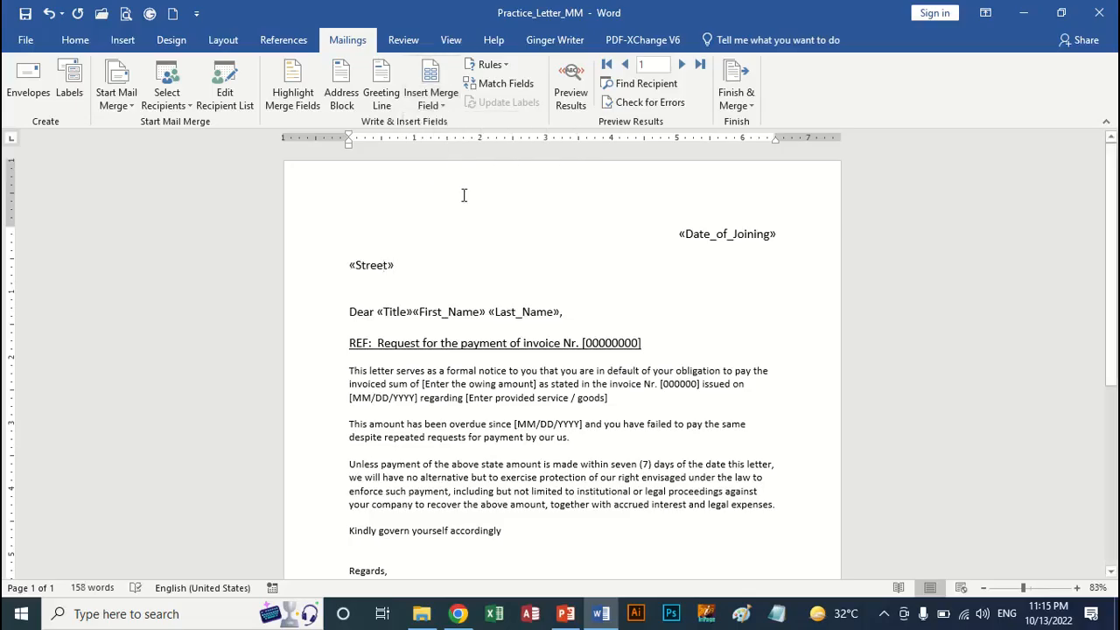
{"action": "key", "text": "Return"}
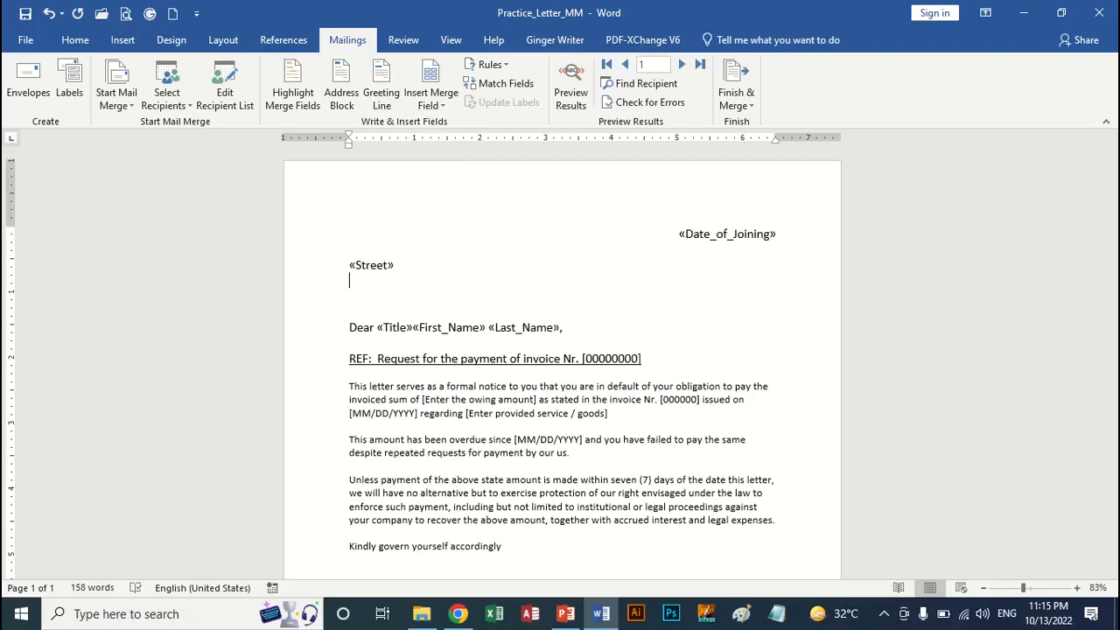
{"action": "left_click", "coordinate": [442, 102]}
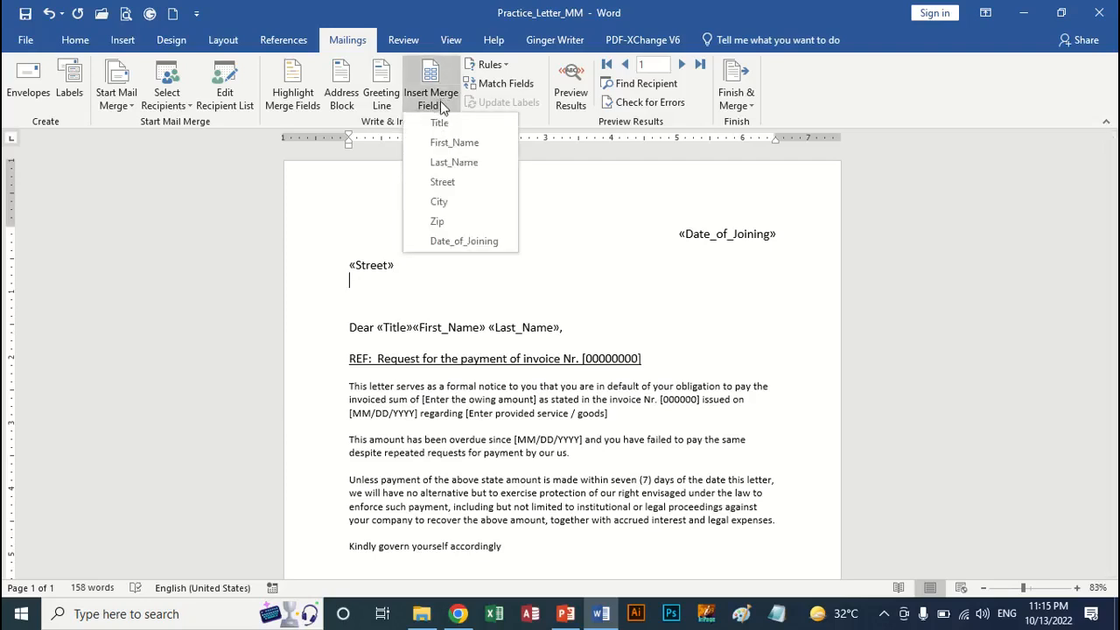
{"action": "left_click", "coordinate": [441, 200]}
{"action": "key", "text": "Return"}
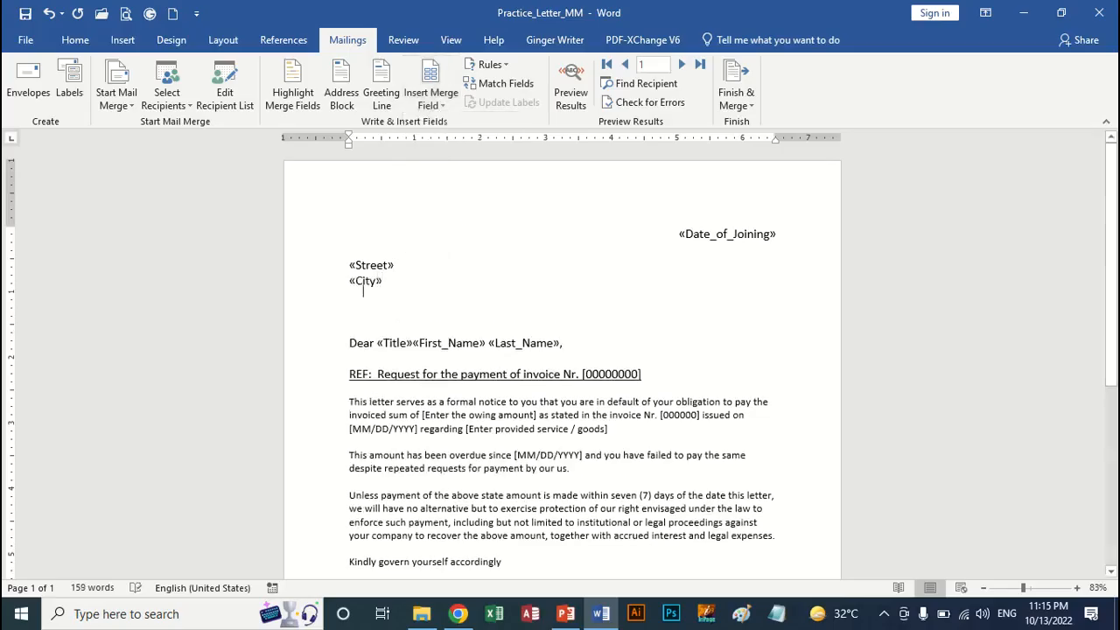
{"action": "left_click", "coordinate": [438, 104]}
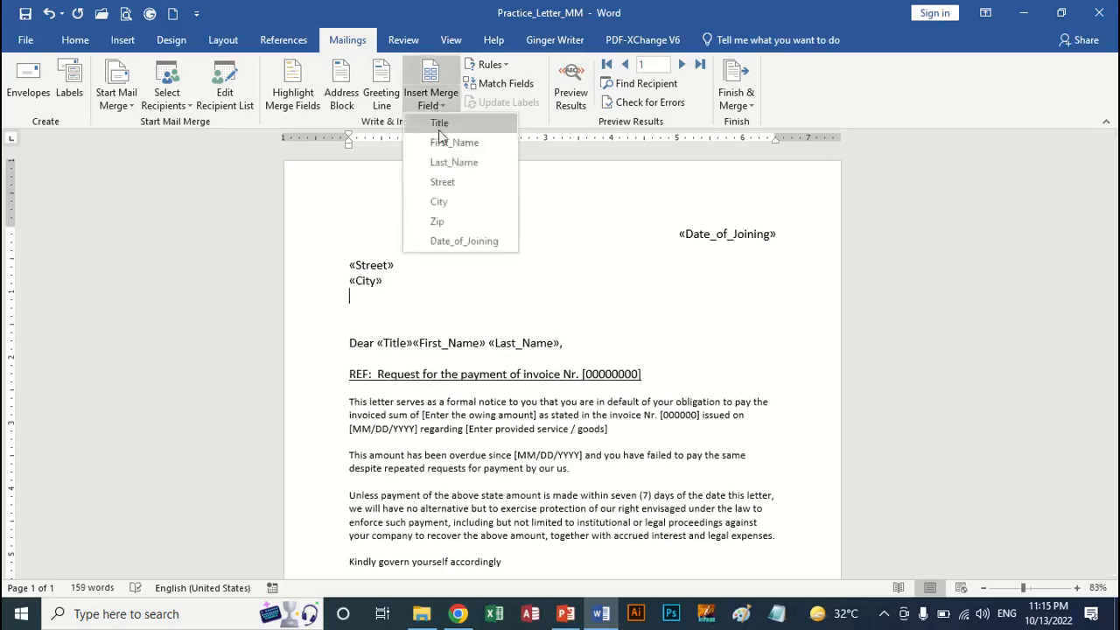
{"action": "left_click", "coordinate": [444, 222]}
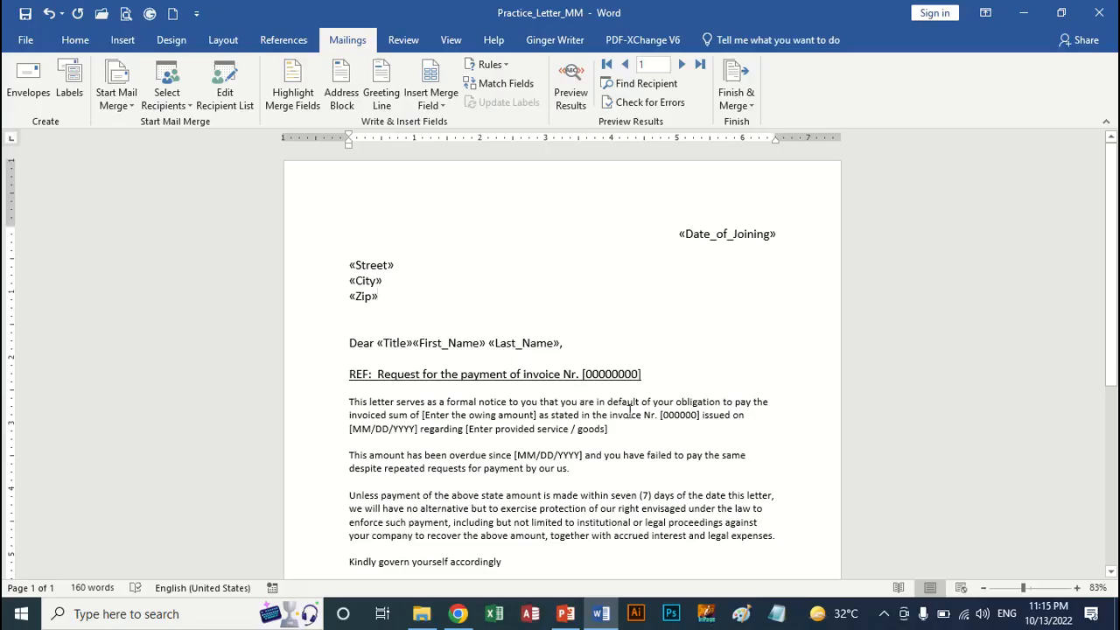
- Merge all records into a new document of individual letters and close the Ginger Writer pane
{"action": "scroll", "coordinate": [638, 396], "scroll_direction": "down", "scroll_amount": 6}
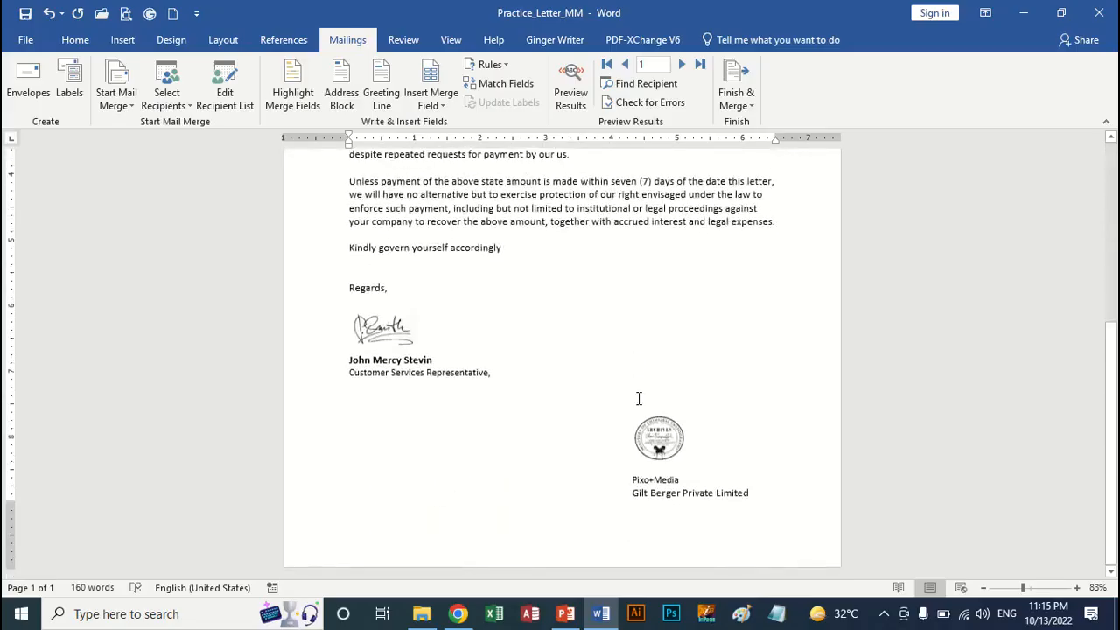
{"action": "scroll", "coordinate": [638, 398], "scroll_direction": "up", "scroll_amount": 6}
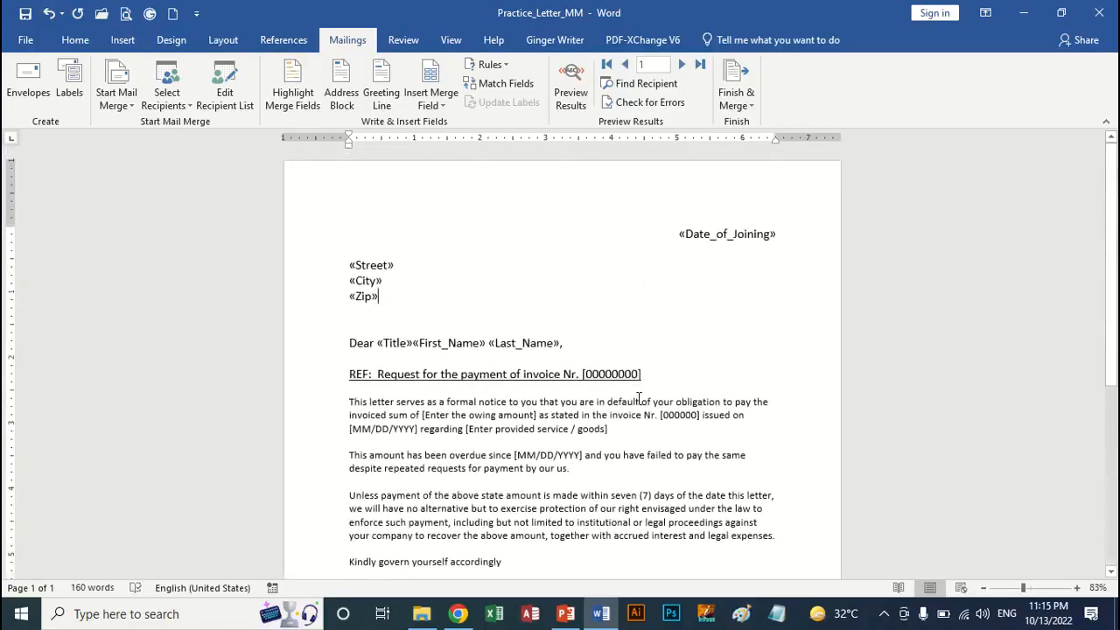
{"action": "scroll", "coordinate": [639, 399], "scroll_direction": "down", "scroll_amount": 4}
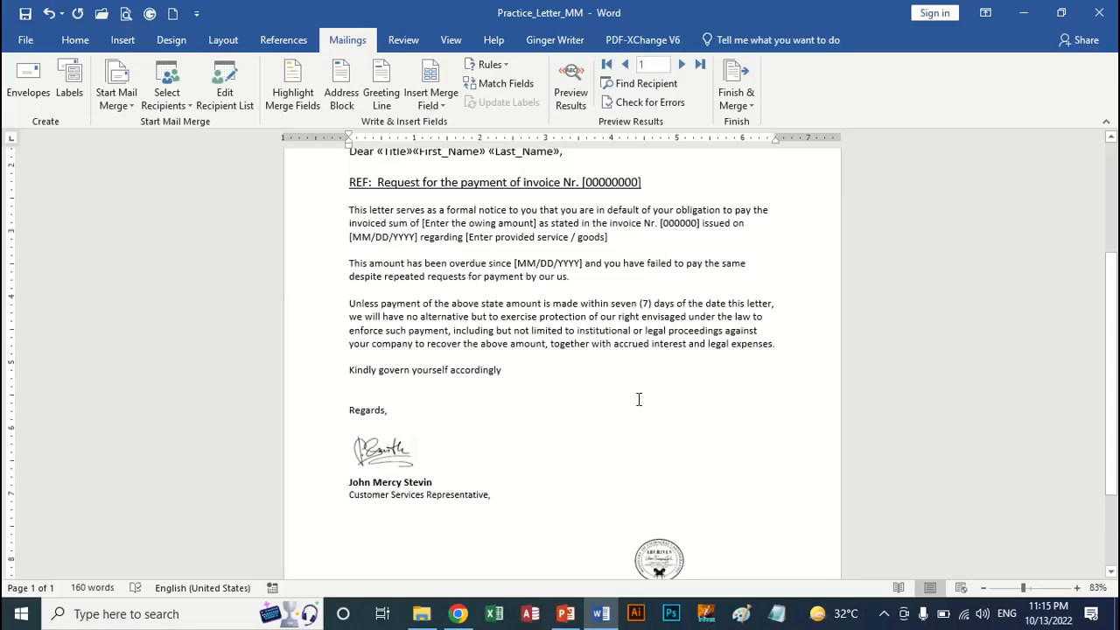
{"action": "scroll", "coordinate": [639, 399], "scroll_direction": "up", "scroll_amount": 4}
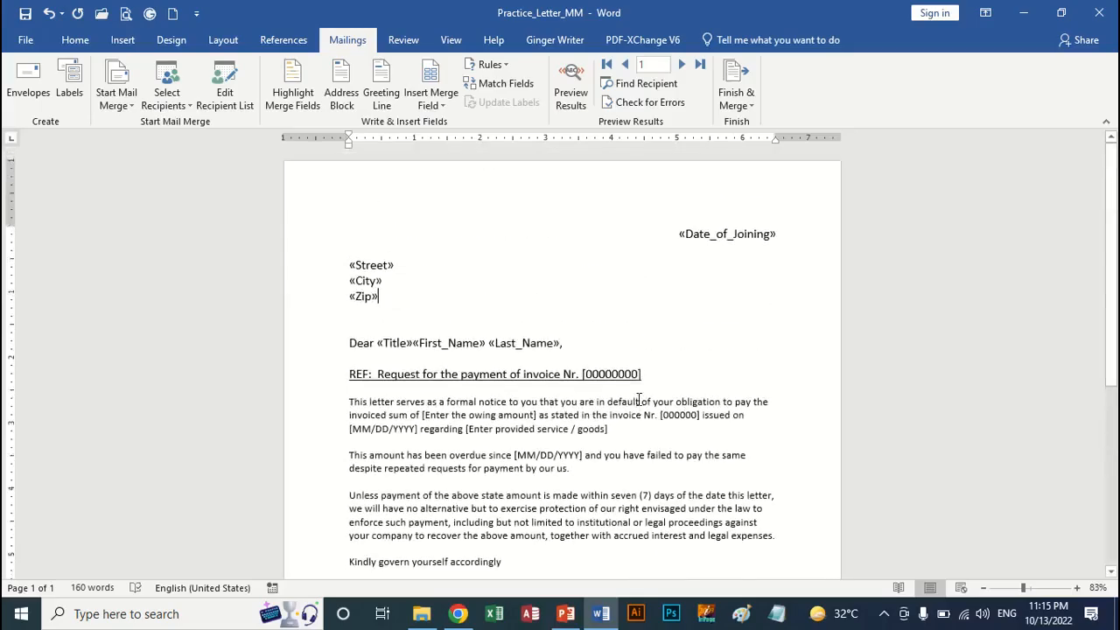
{"action": "left_click", "coordinate": [750, 107]}
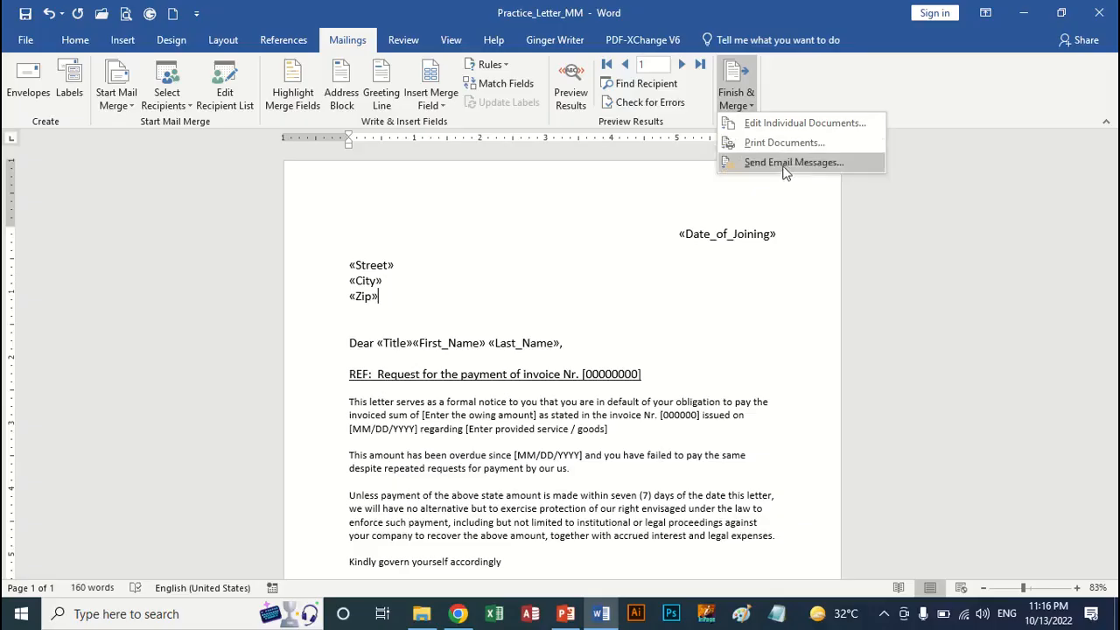
{"action": "left_click", "coordinate": [772, 125]}
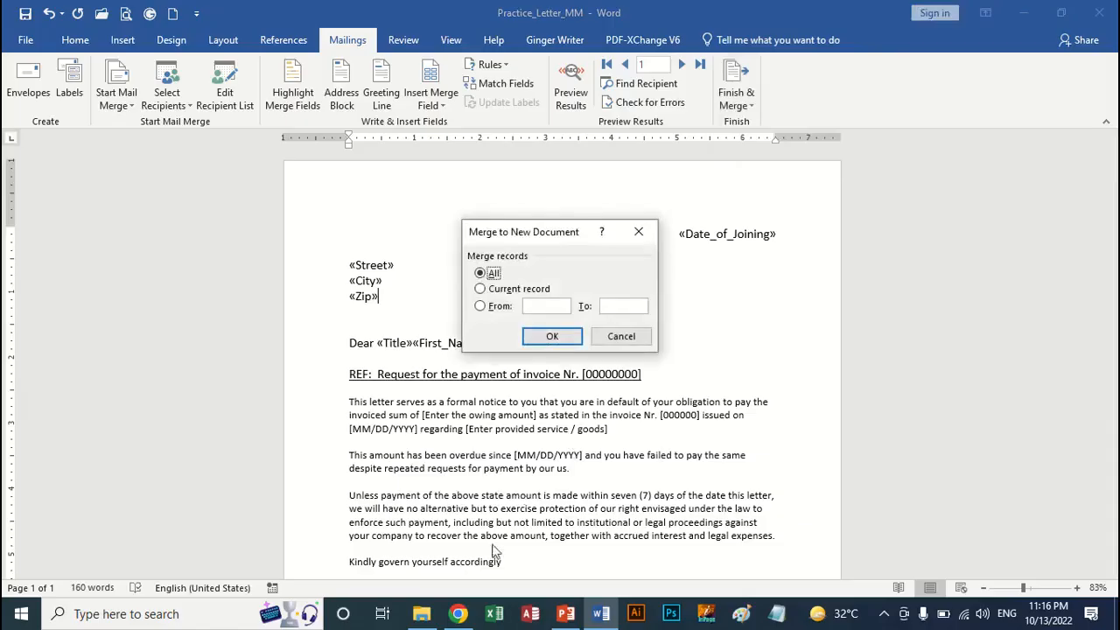
{"action": "left_click", "coordinate": [554, 337]}
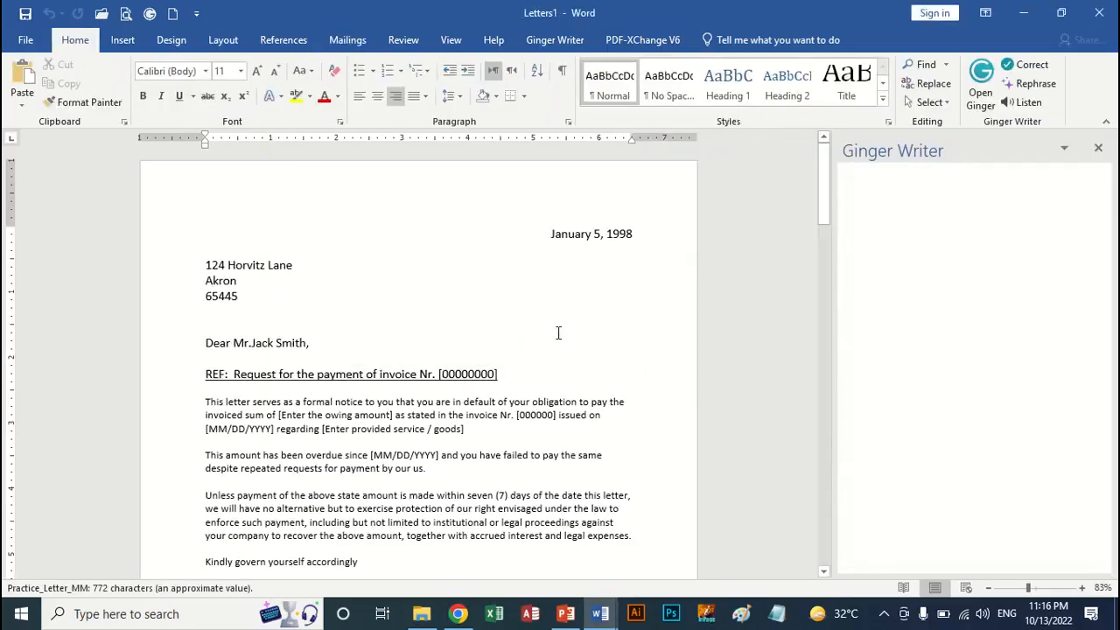
{"action": "left_click", "coordinate": [1098, 147]}
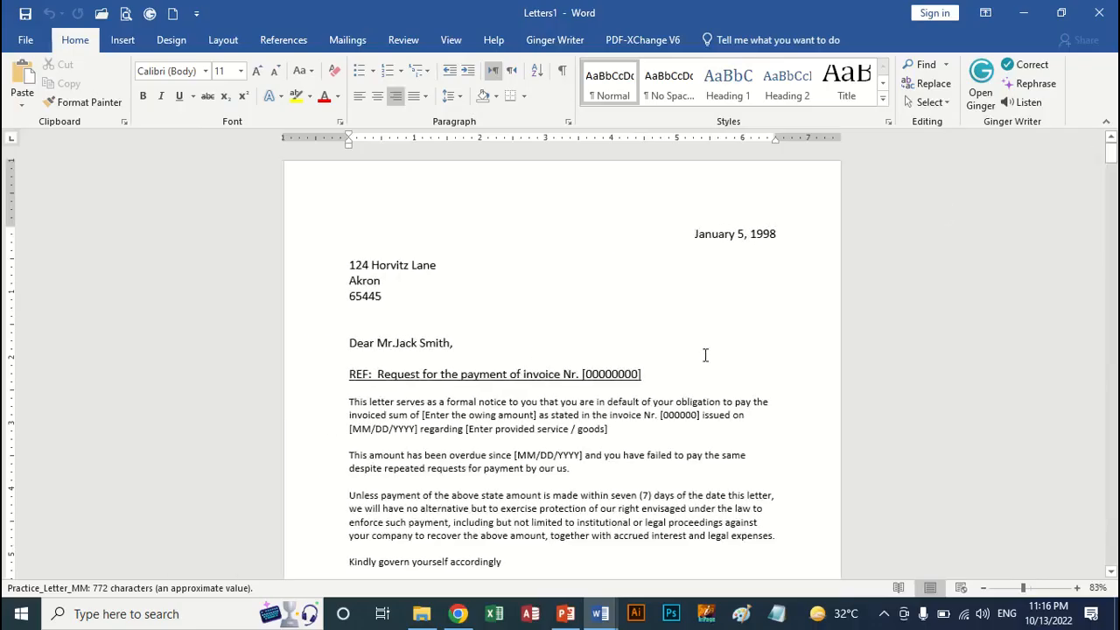
- Insert a space after "Mr." in the salutations of the first two merged letters
{"action": "left_click", "coordinate": [395, 343]}
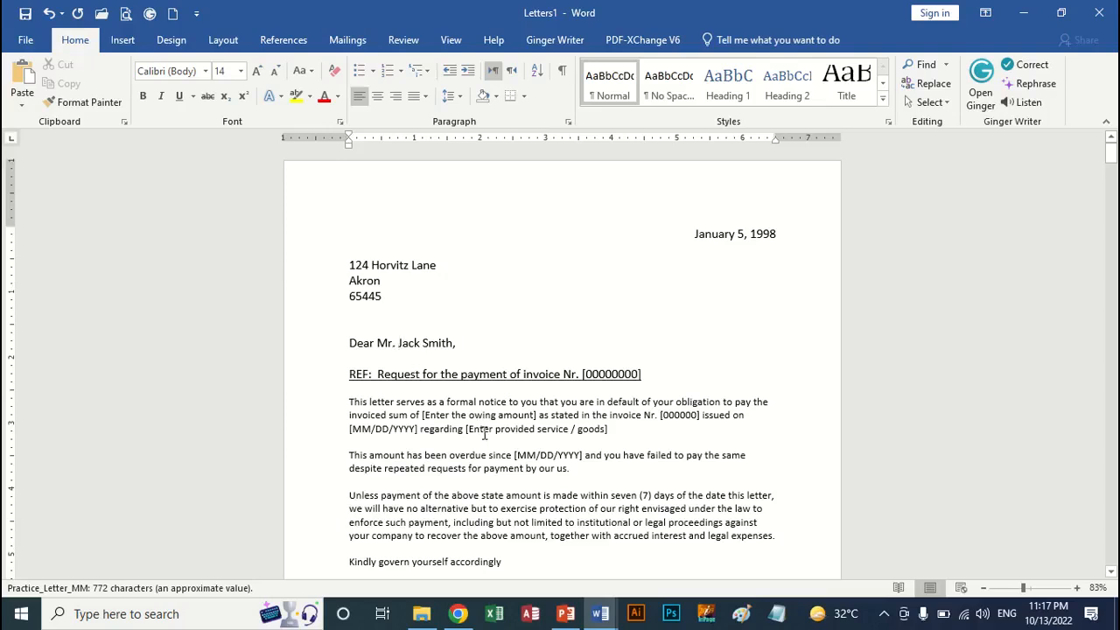
{"action": "scroll", "coordinate": [485, 433], "scroll_direction": "down", "scroll_amount": 10}
{"action": "scroll", "coordinate": [485, 433], "scroll_direction": "down", "scroll_amount": 5}
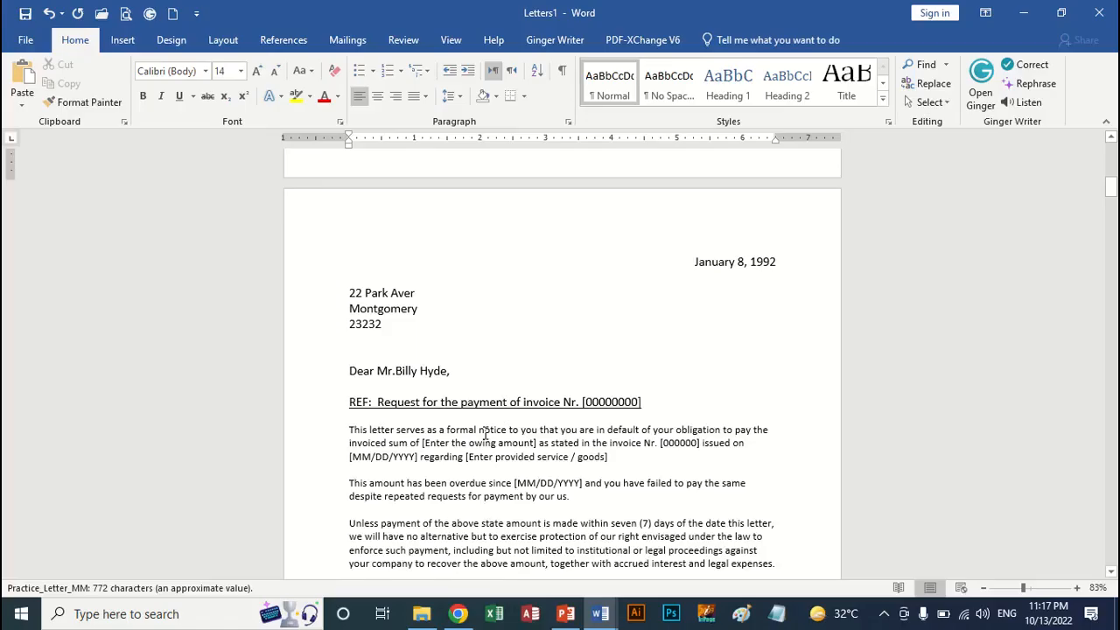
{"action": "scroll", "coordinate": [485, 433], "scroll_direction": "down", "scroll_amount": 2}
{"action": "left_click", "coordinate": [395, 274]}
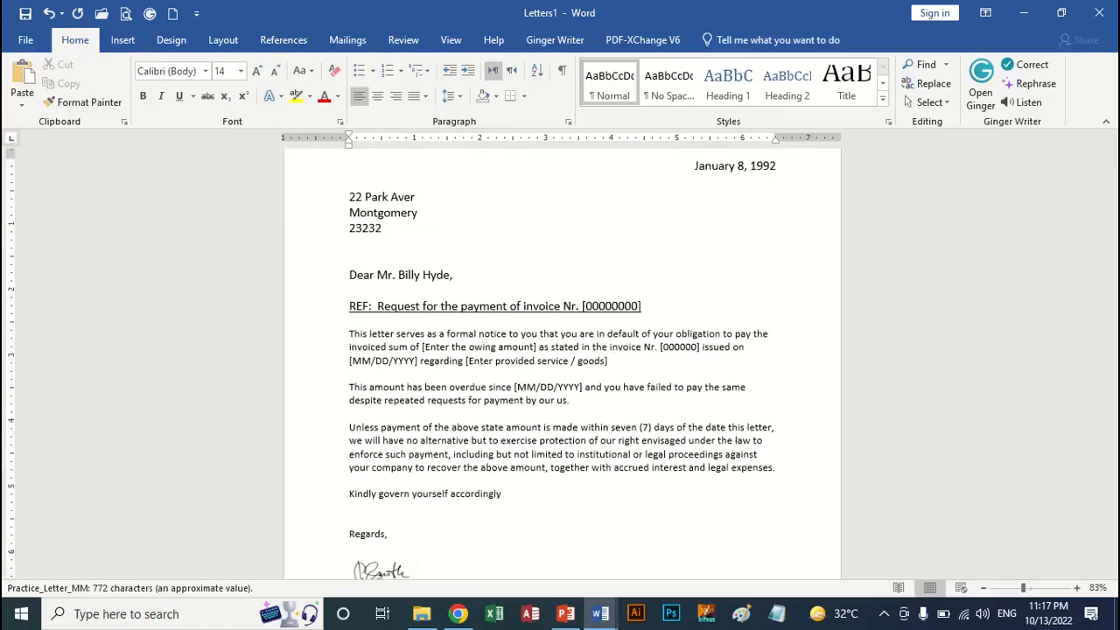
- Look through the following merged letters and return to the first one
{"action": "scroll", "coordinate": [488, 361], "scroll_direction": "down", "scroll_amount": 13}
{"action": "scroll", "coordinate": [488, 361], "scroll_direction": "down", "scroll_amount": 12}
{"action": "scroll", "coordinate": [712, 344], "scroll_direction": "down", "scroll_amount": 2}
{"action": "scroll", "coordinate": [713, 344], "scroll_direction": "up", "scroll_amount": 12}
{"action": "scroll", "coordinate": [712, 345], "scroll_direction": "down", "scroll_amount": 6}
{"action": "scroll", "coordinate": [718, 330], "scroll_direction": "up", "scroll_amount": 12}
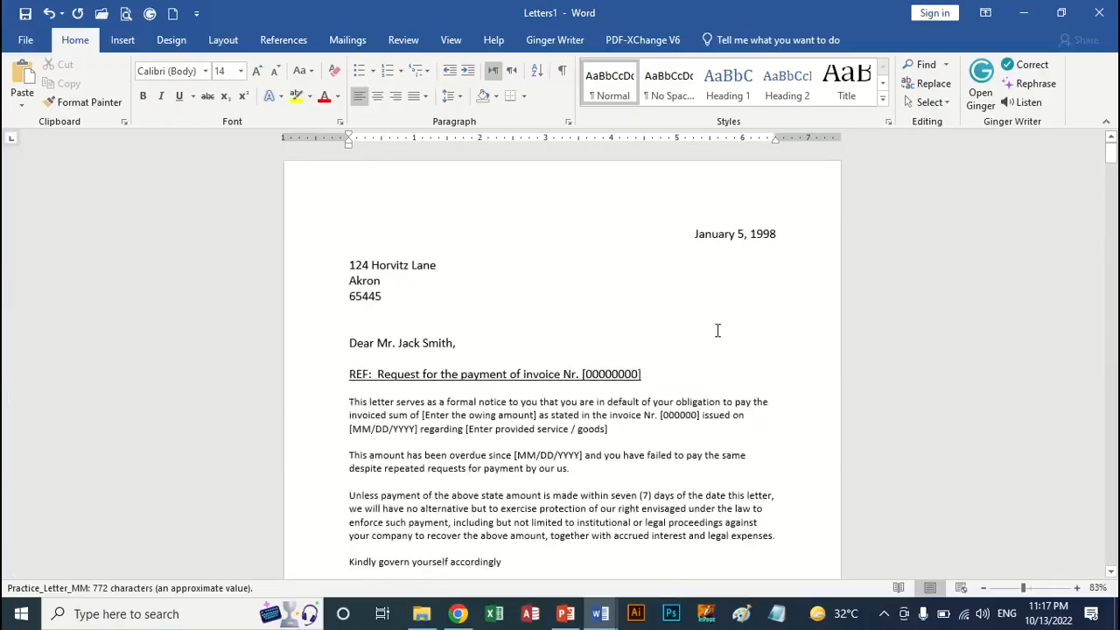
- Display the merged letters in a 2 x 4 many-pages view and check them at overview and close-up size
{"action": "left_click", "coordinate": [451, 39]}
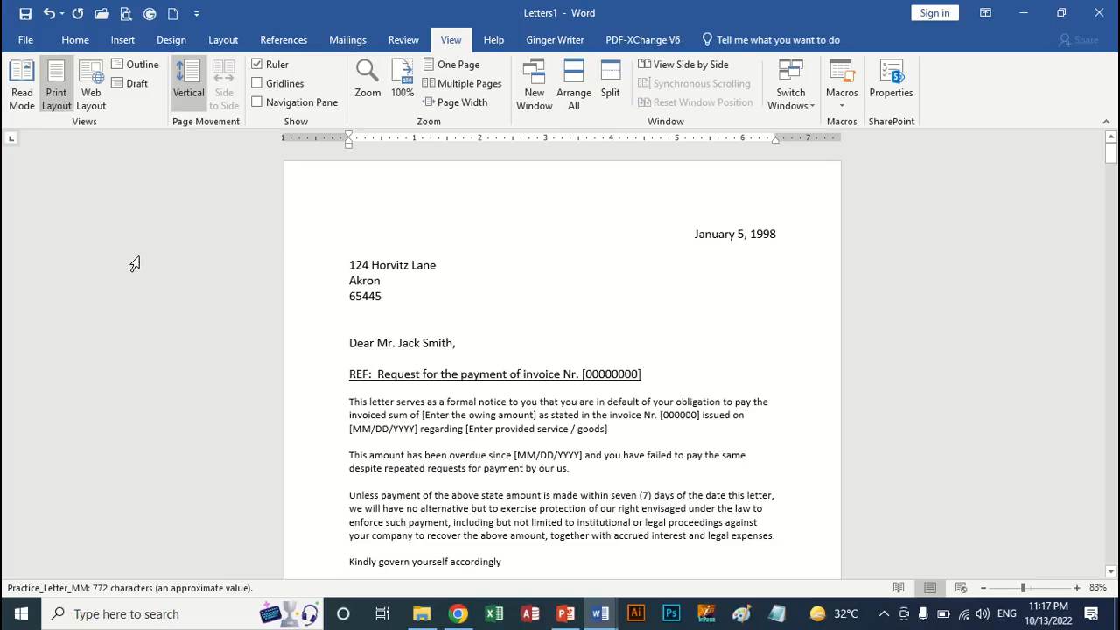
{"action": "left_click", "coordinate": [368, 83]}
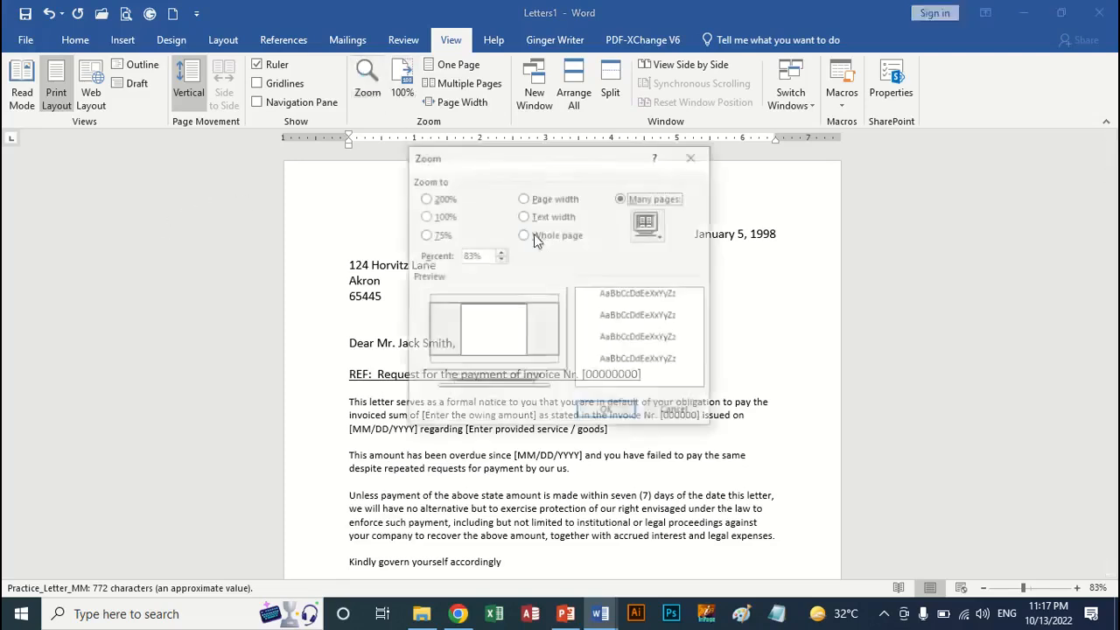
{"action": "left_click", "coordinate": [650, 229]}
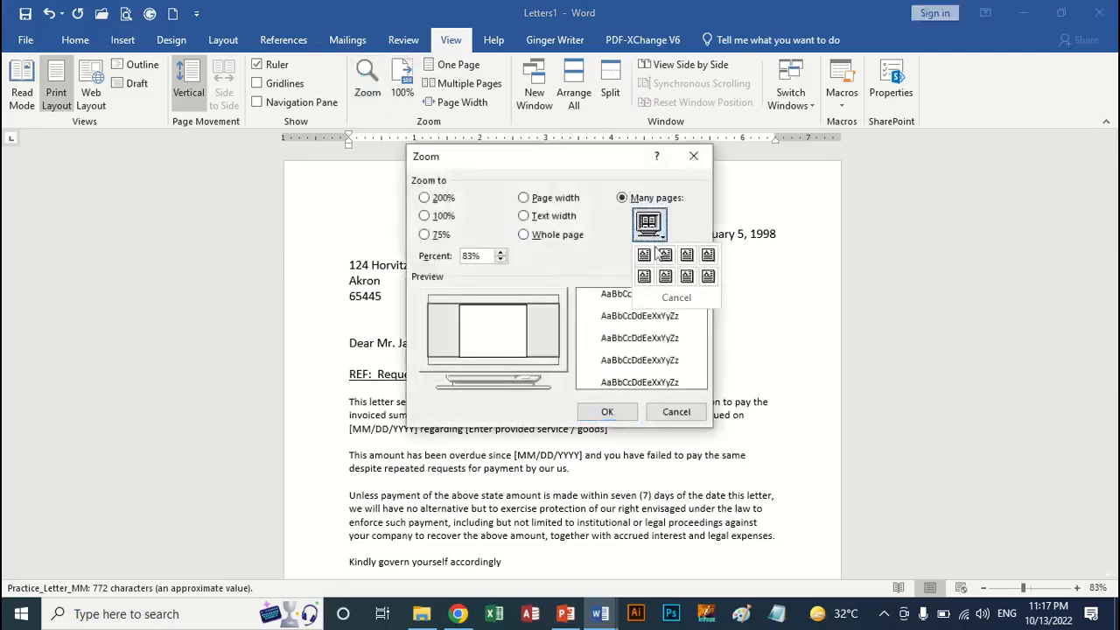
{"action": "left_click", "coordinate": [708, 276]}
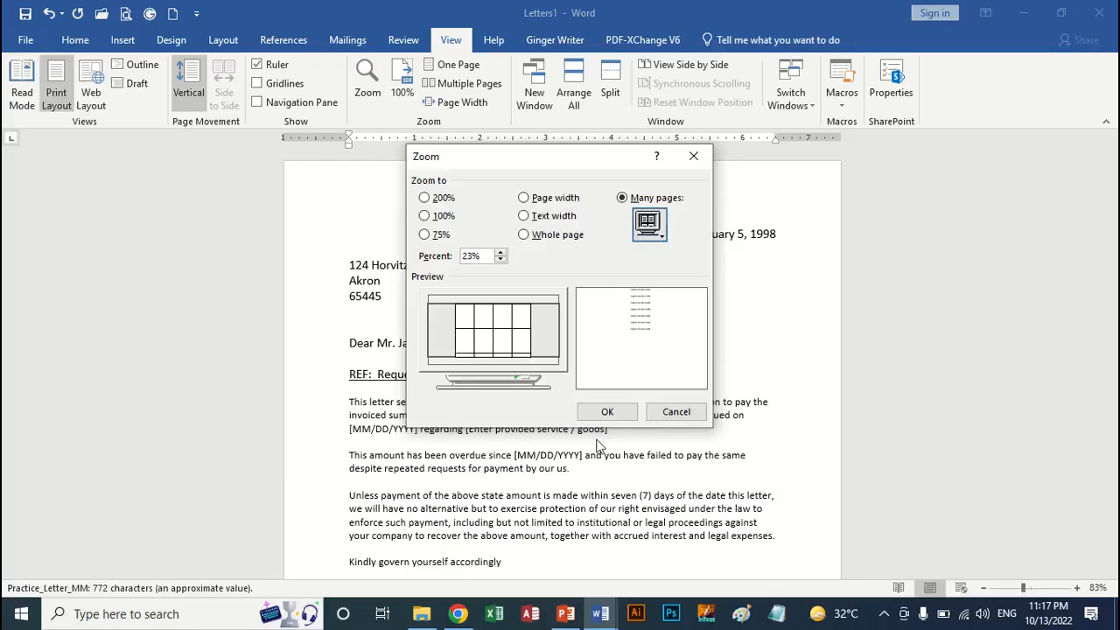
{"action": "left_click", "coordinate": [600, 412]}
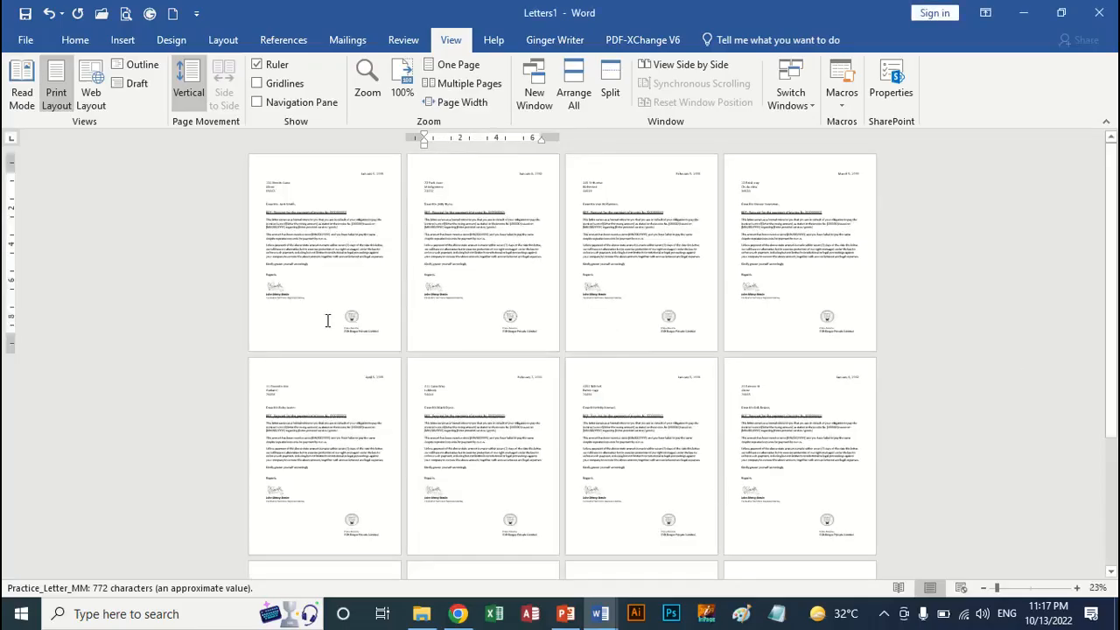
{"action": "scroll", "coordinate": [643, 488], "scroll_direction": "down", "scroll_amount": 1}
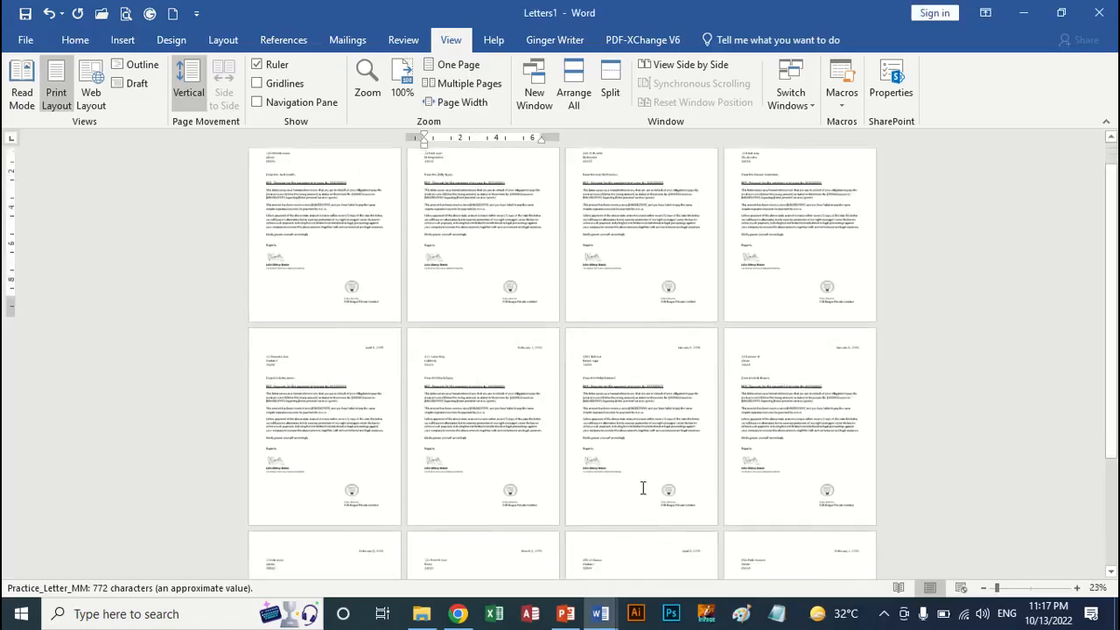
{"action": "scroll", "coordinate": [643, 488], "scroll_direction": "down", "scroll_amount": 1}
{"action": "scroll", "coordinate": [643, 487], "scroll_direction": "up", "scroll_amount": 2}
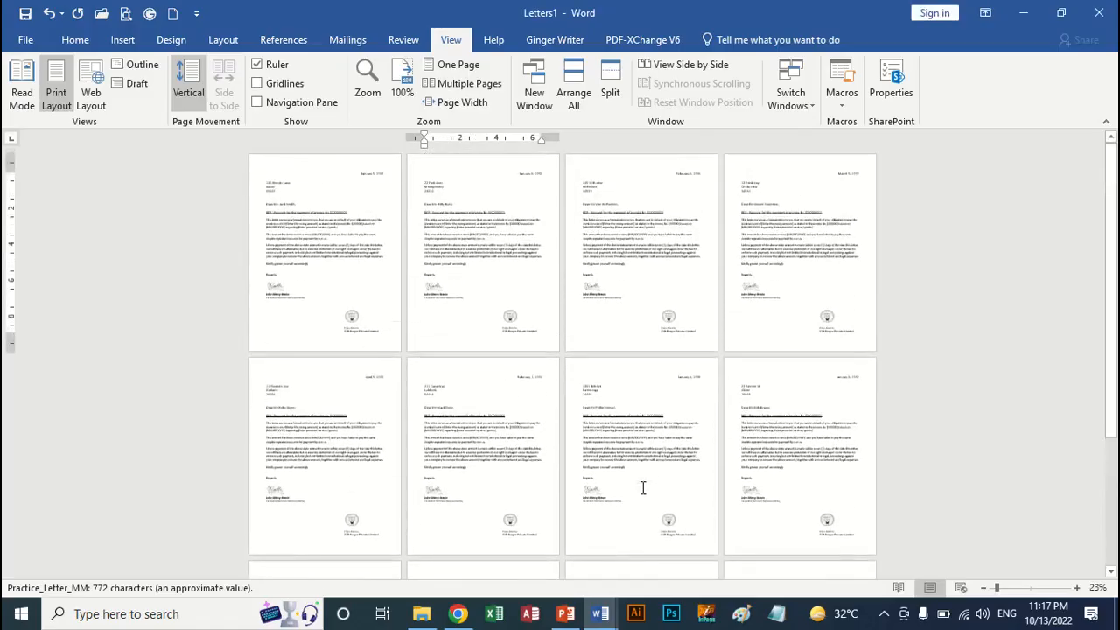
{"action": "scroll", "coordinate": [544, 412], "scroll_direction": "up", "scroll_amount": 3, "text": "ctrl"}
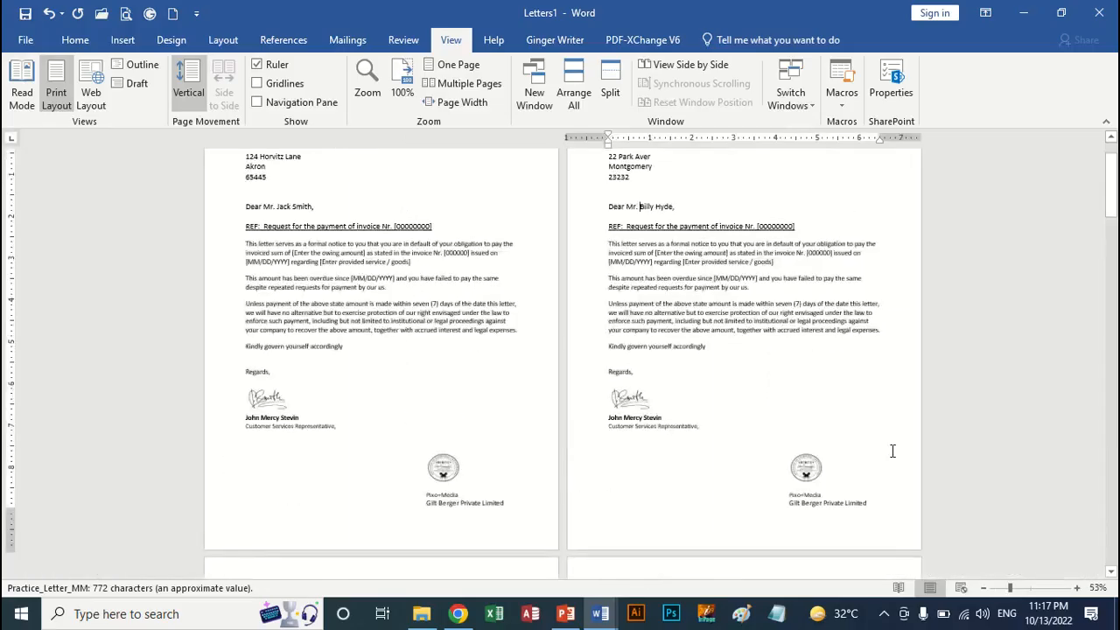
{"action": "scroll", "coordinate": [892, 451], "scroll_direction": "down", "scroll_amount": 10}
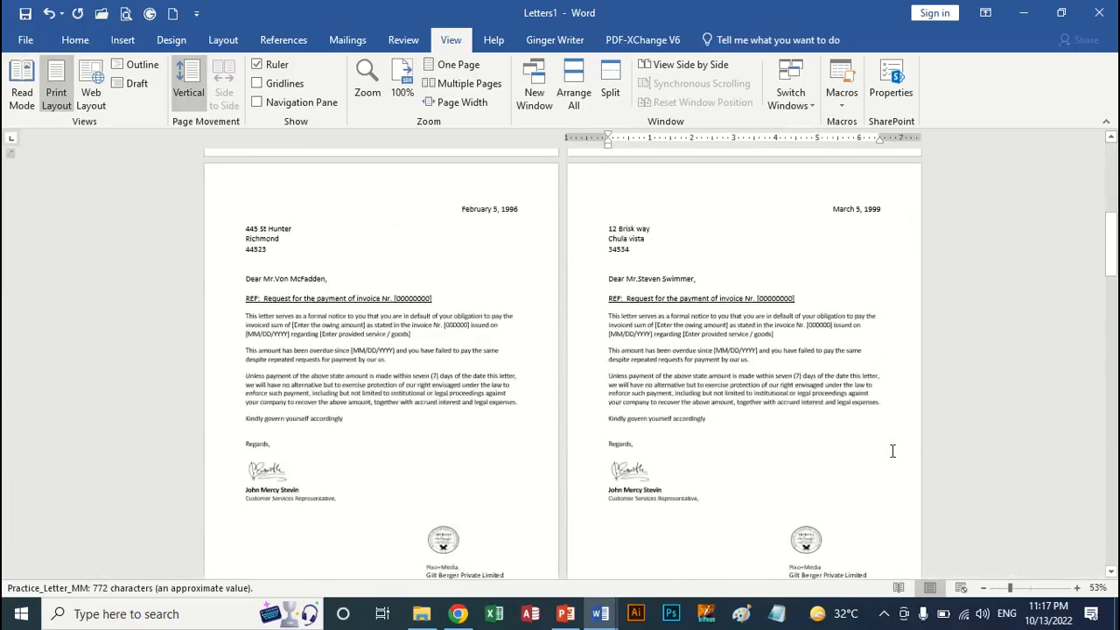
{"action": "scroll", "coordinate": [893, 451], "scroll_direction": "down", "scroll_amount": 5, "text": "ctrl"}
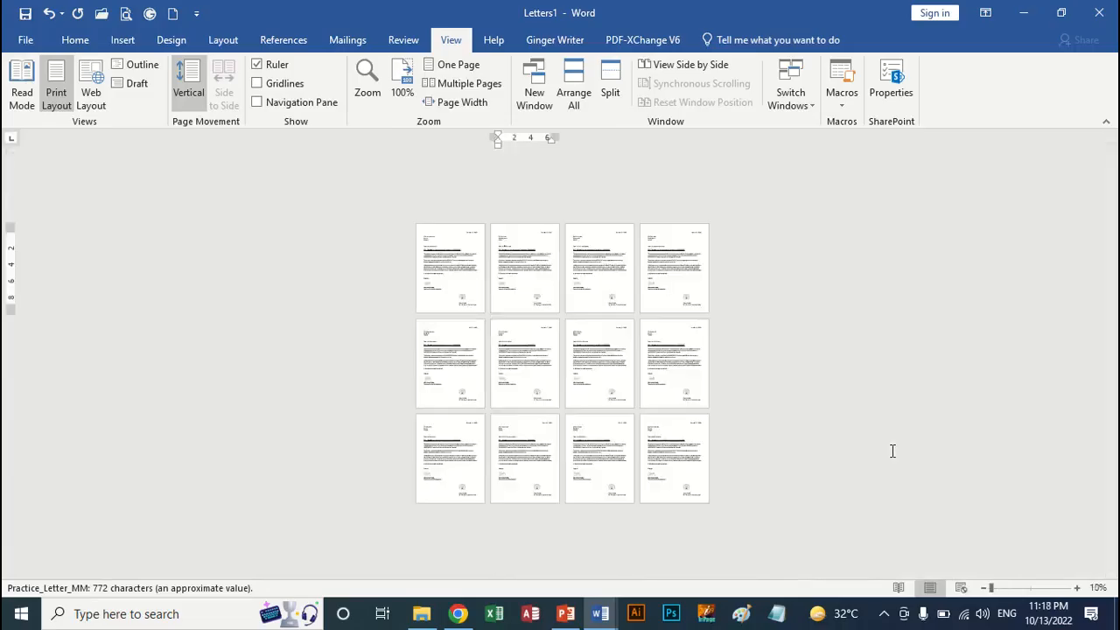
- Display the letters in a many-pages view of four rows by three columns and examine them closer and as a whole
{"action": "left_click", "coordinate": [368, 88]}
{"action": "left_click", "coordinate": [646, 224]}
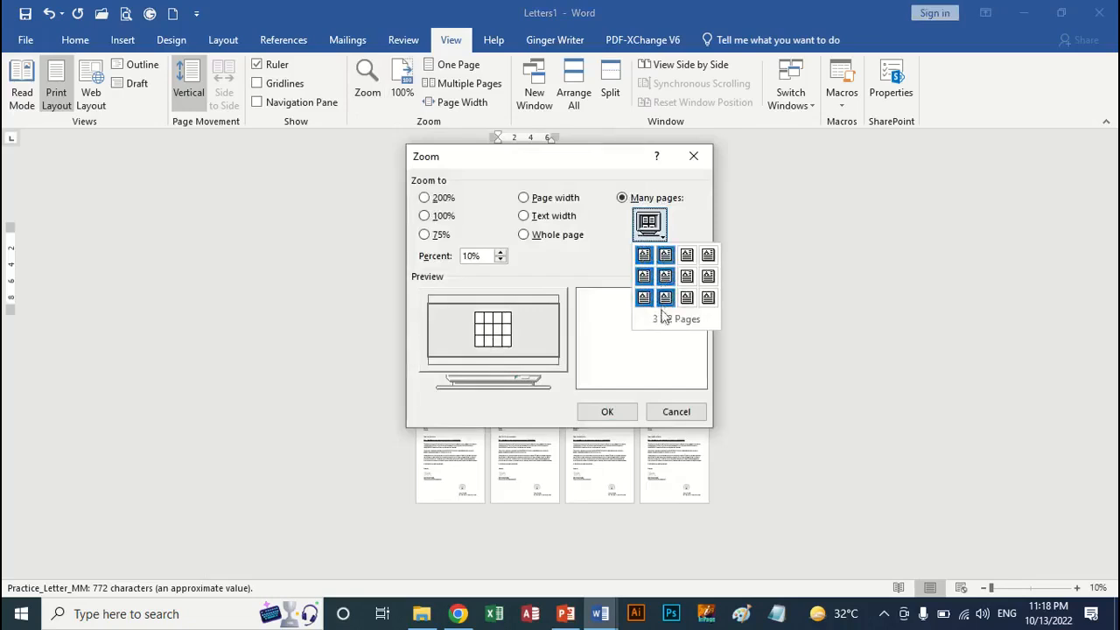
{"action": "left_click", "coordinate": [665, 350]}
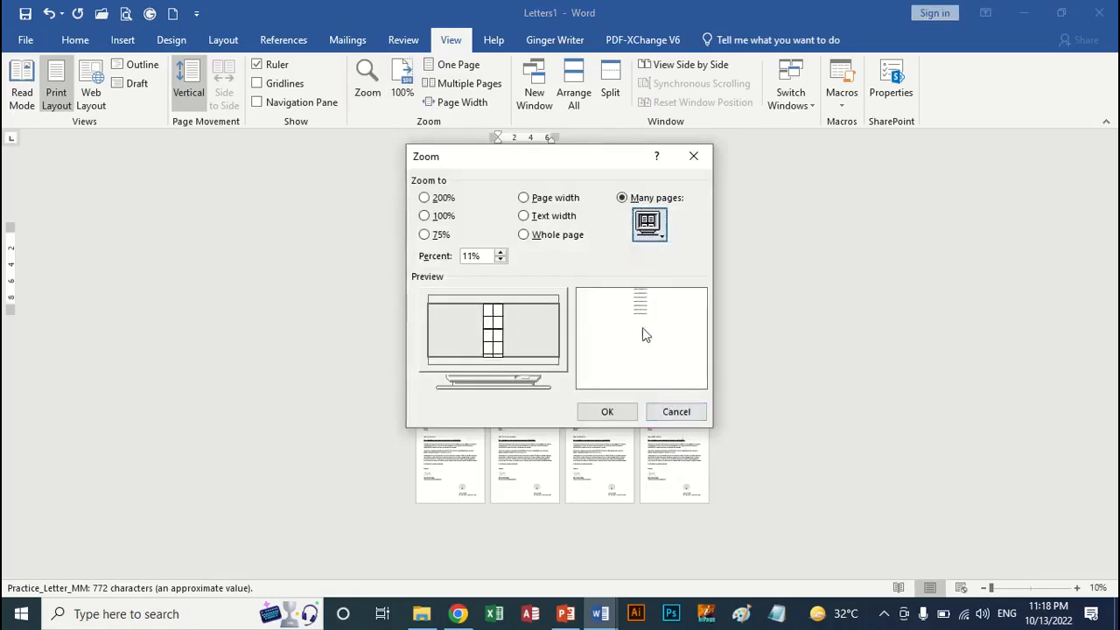
{"action": "left_click", "coordinate": [648, 233]}
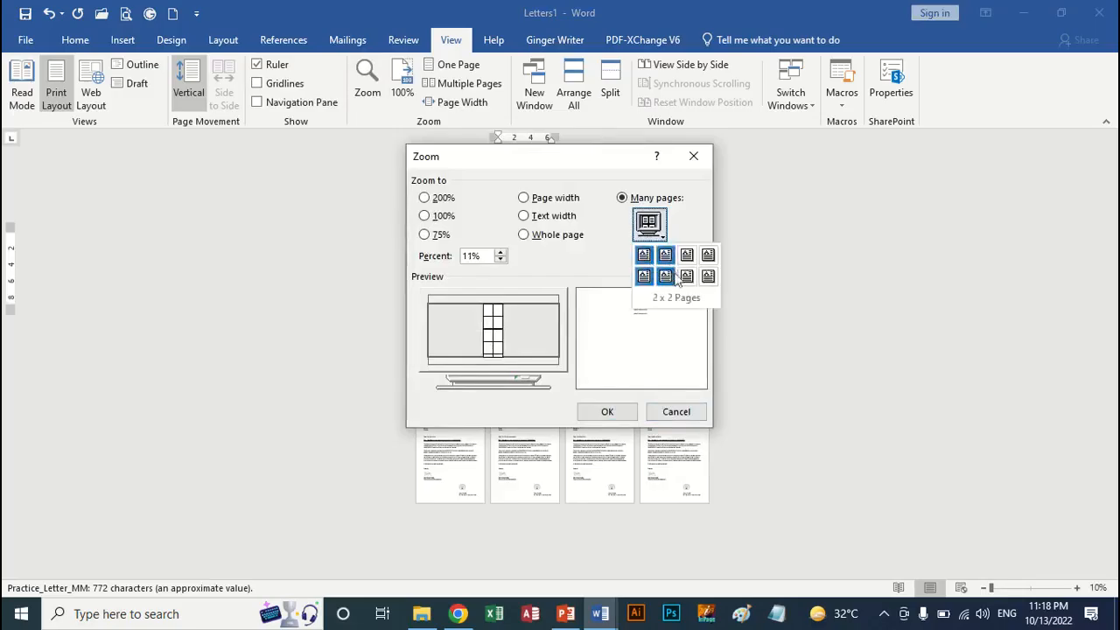
{"action": "left_click", "coordinate": [683, 360]}
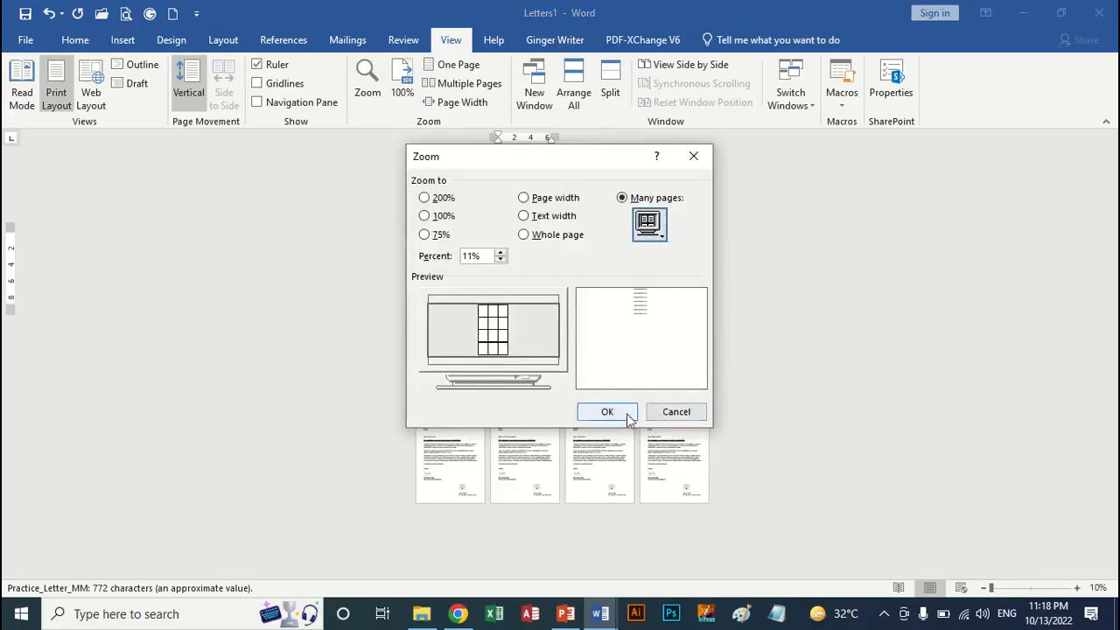
{"action": "left_click", "coordinate": [633, 411]}
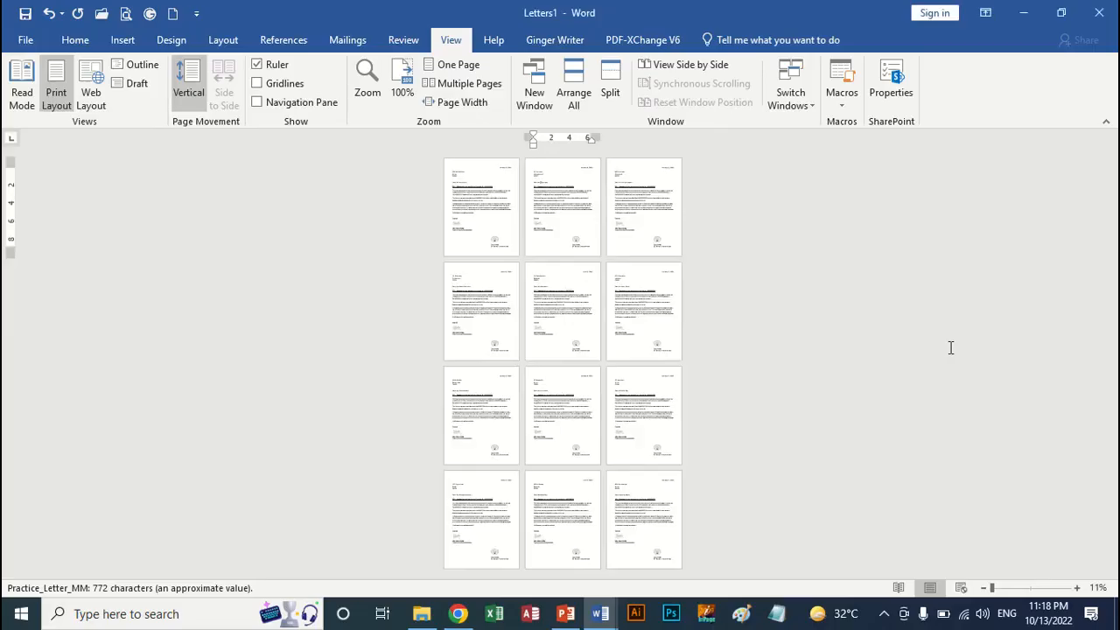
{"action": "scroll", "coordinate": [539, 322], "scroll_direction": "up", "scroll_amount": 5}
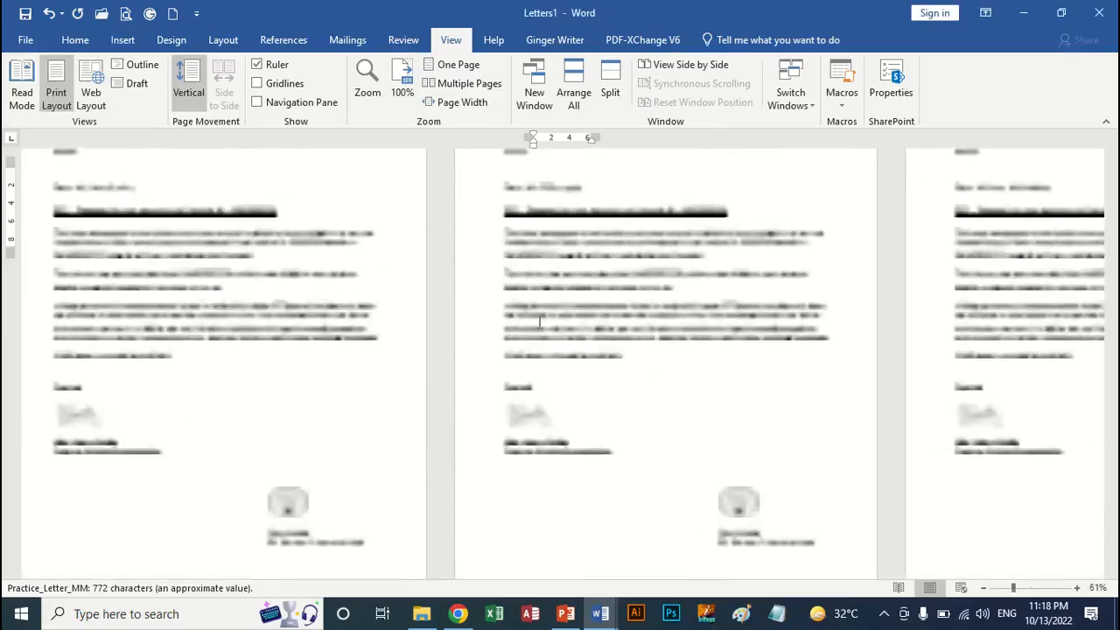
{"action": "scroll", "coordinate": [818, 424], "scroll_direction": "down", "scroll_amount": 5}
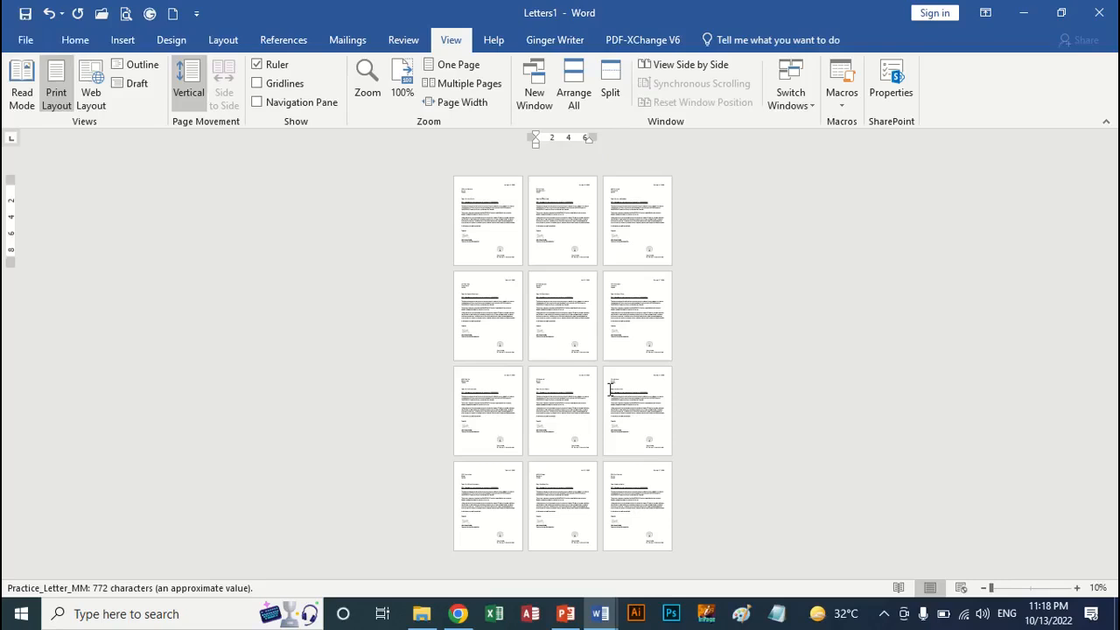
- Close the merged Letters1 document without saving it, and close the Practice_Letter_MM document as well
{"action": "left_click", "coordinate": [1099, 12]}
{"action": "left_click", "coordinate": [560, 337]}
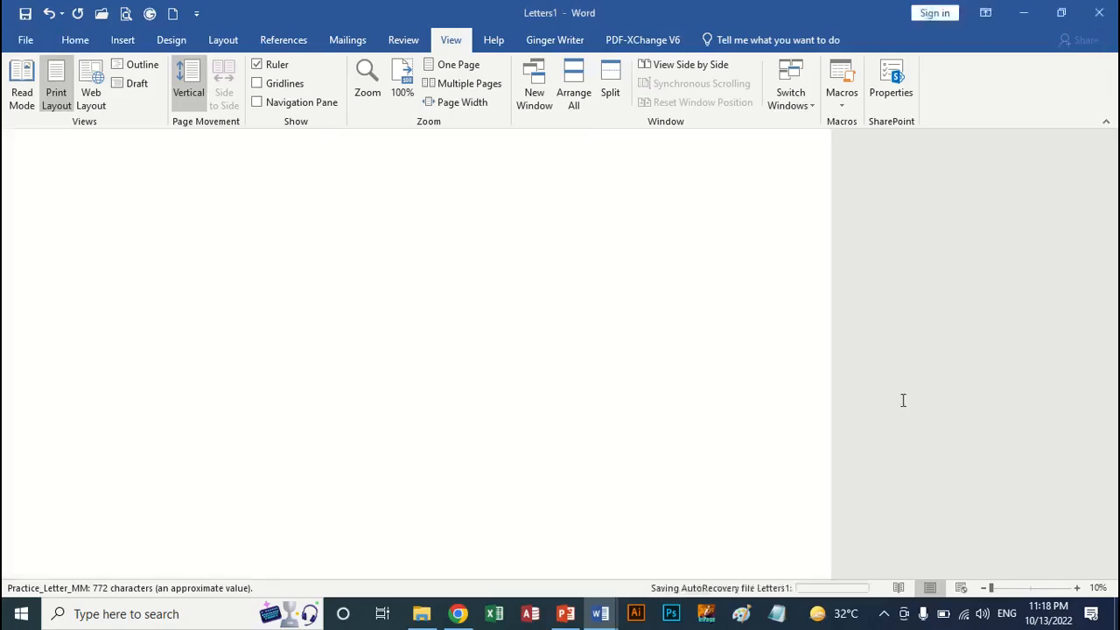
{"action": "left_click", "coordinate": [1100, 13]}
{"action": "left_click", "coordinate": [577, 327]}
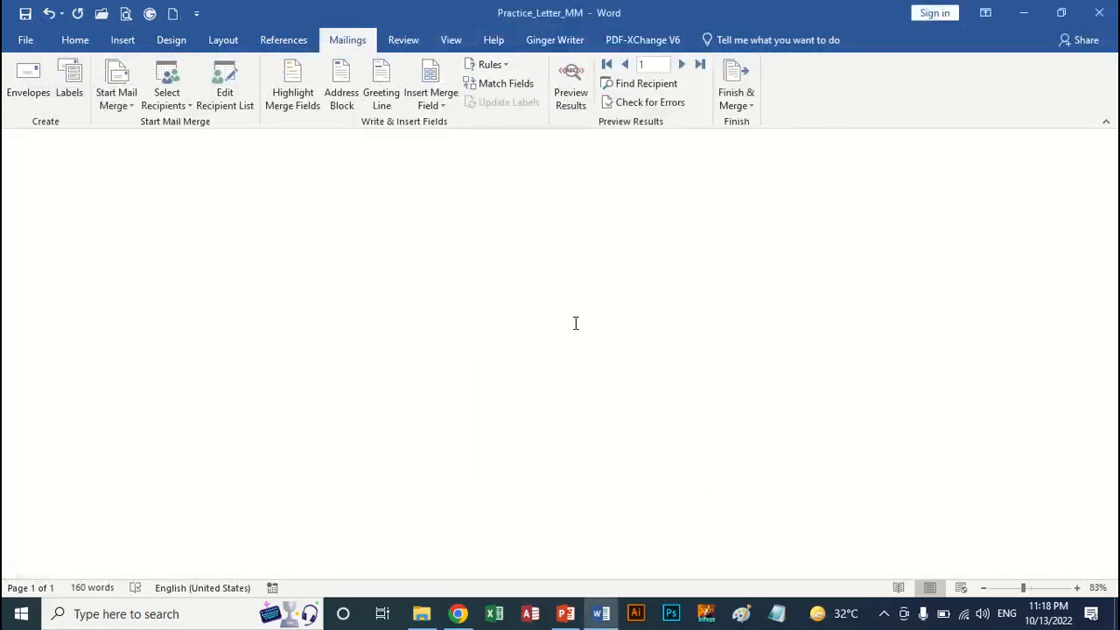